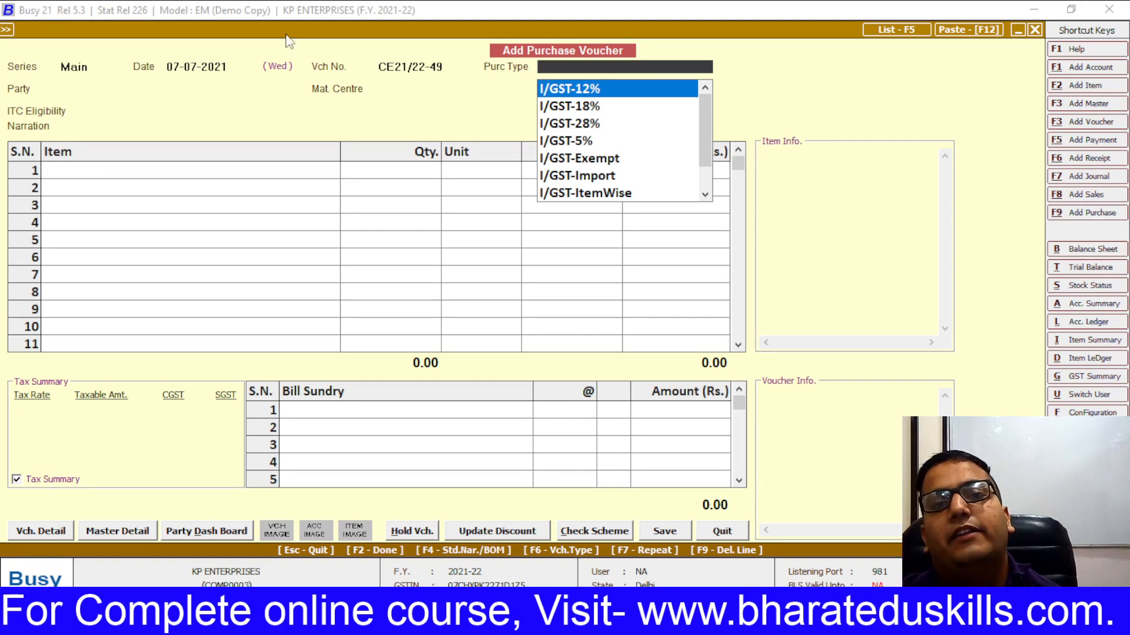
- Browse the interstate (I/GST) options in the voucher's purchase type list
key("Down")
key("Up")
key("Down")
key("Down")
key("Down")
key("Down")
key("Down")
key("Down")
key("Down")
key("Down")
key("Down")
key("Down")
key("Down")
key("Down")
key("Up")
key("Down")
key("Down")
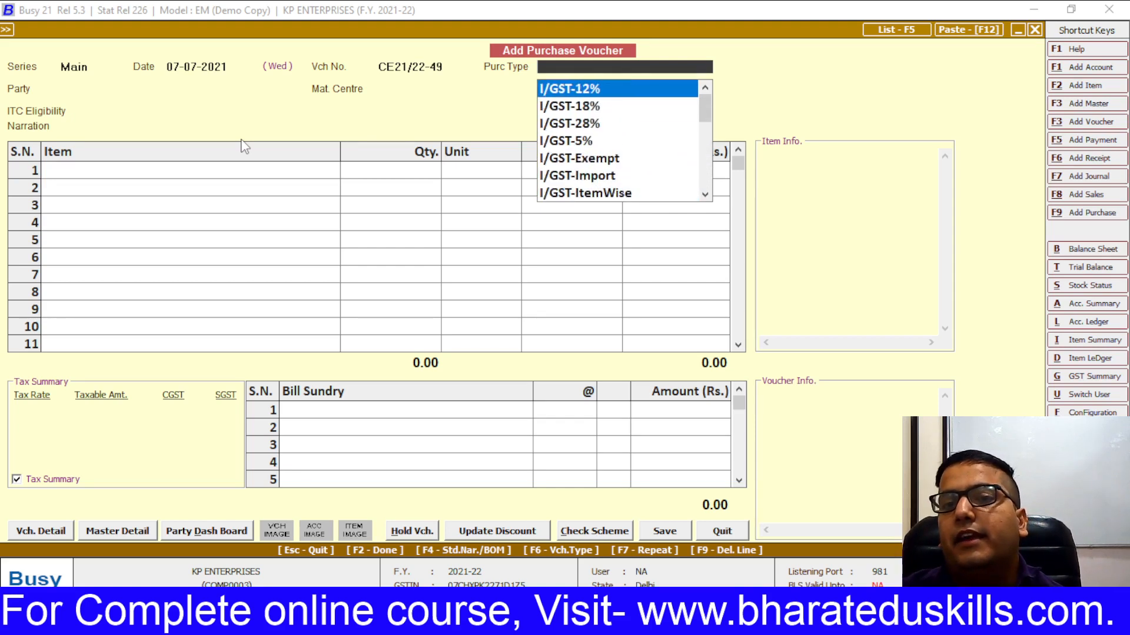
key("Down")
key("Up")
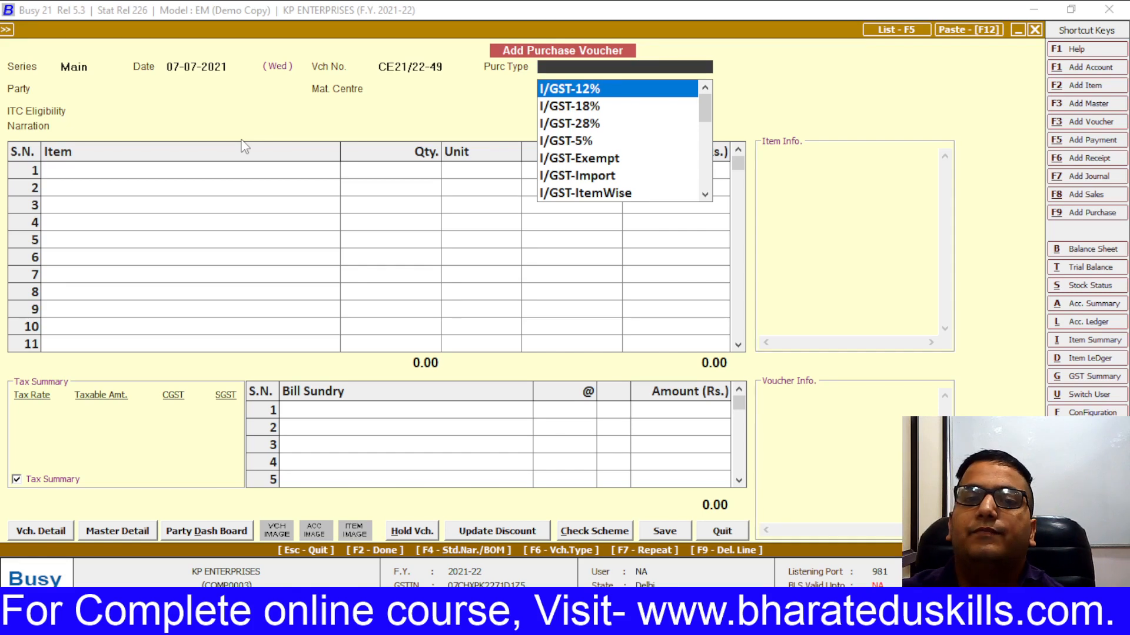
key("Down")
key("Down")
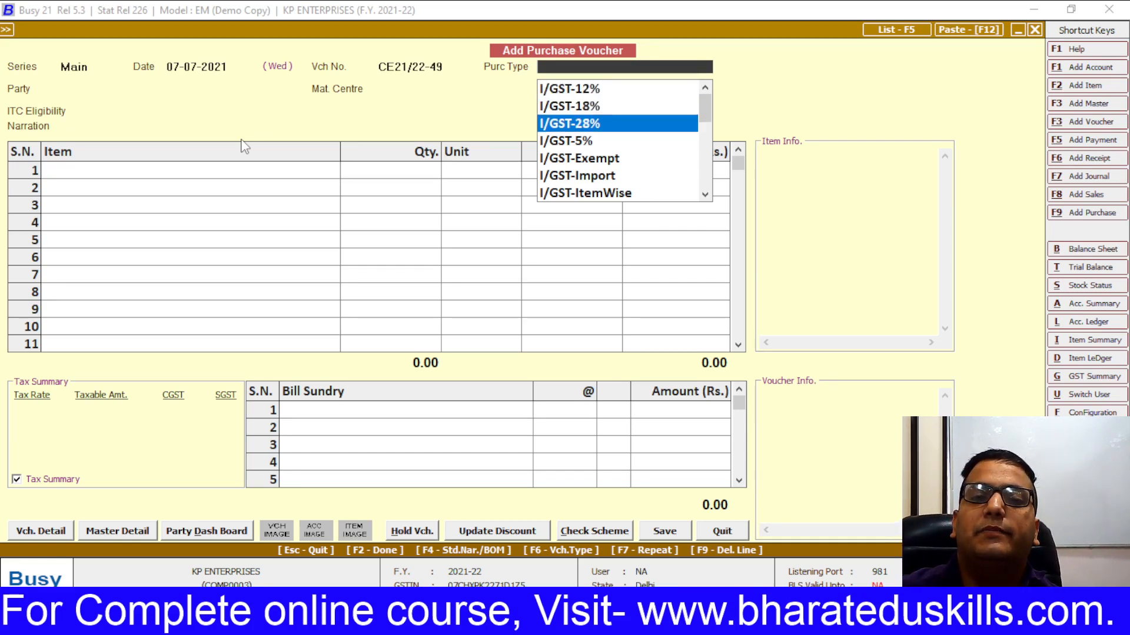
key("Down")
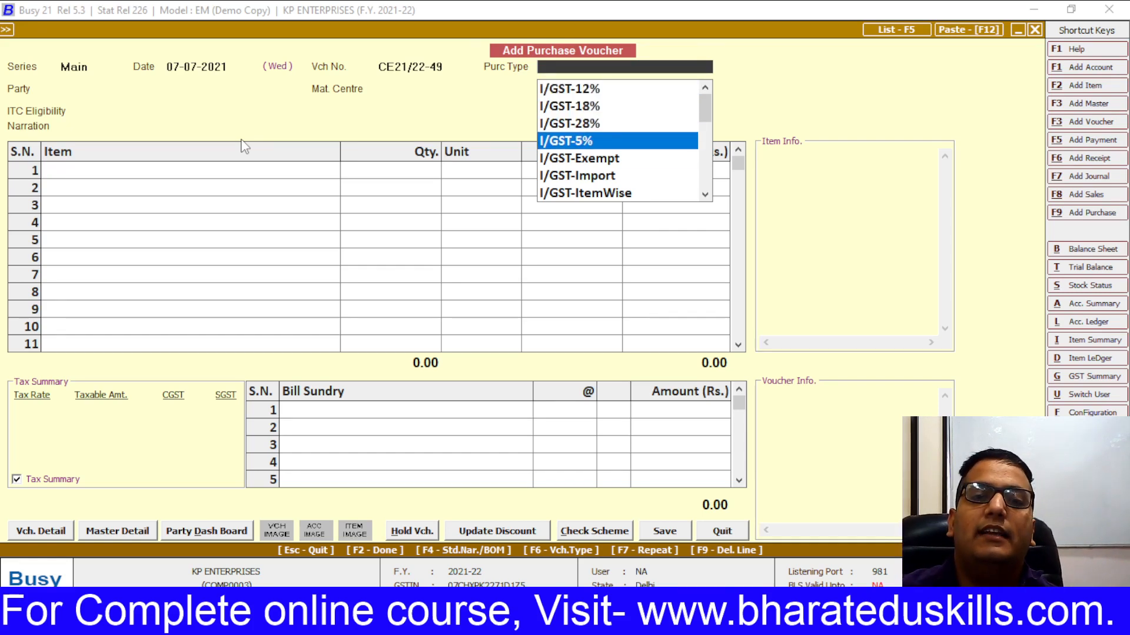
key("Down")
key("Down")
key("Down")
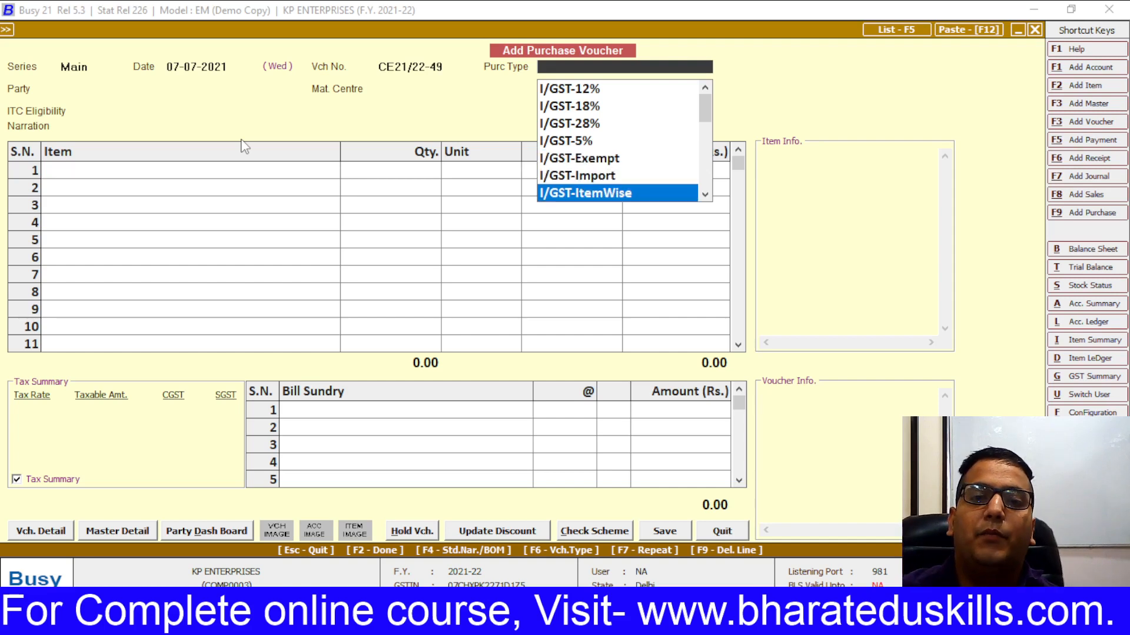
key("Down")
key("Down")
key("Down")
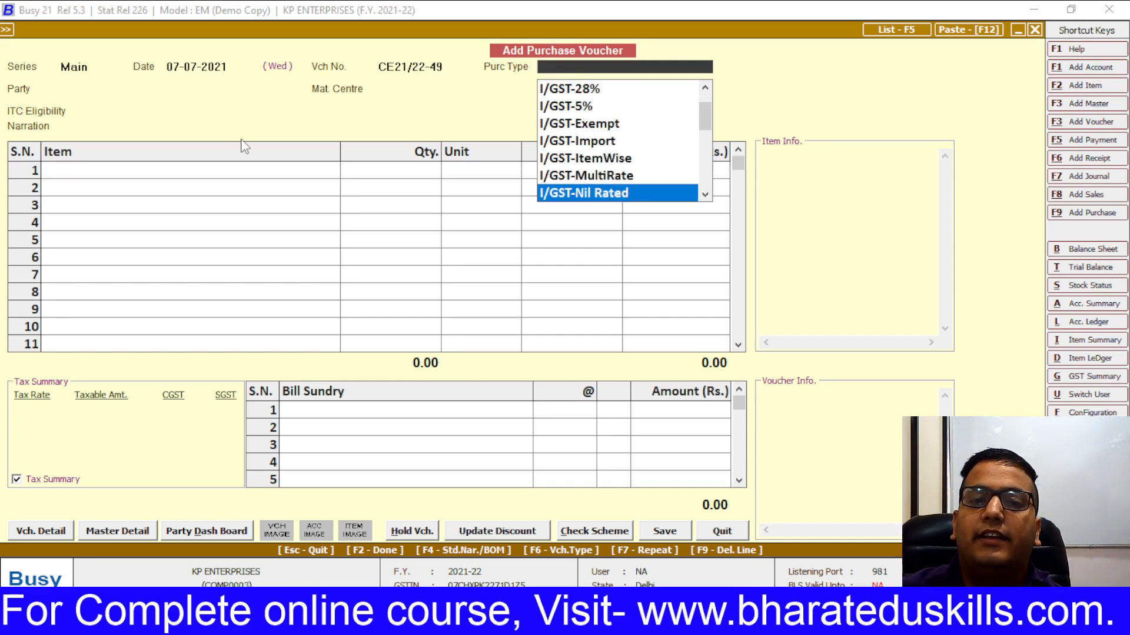
- Review the local (L/GST) options in the purchase type list, including the multi-rate, nil-rated and stock transfer types
key("Down")
key("Down")
key("Down")
key("Down")
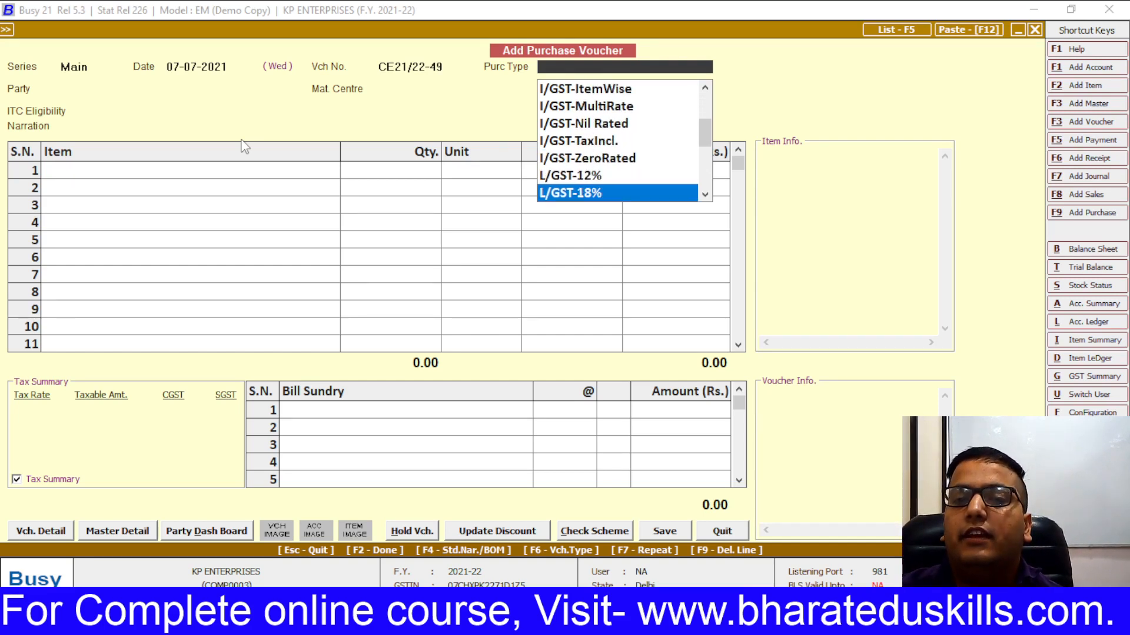
key("Up")
key("Up")
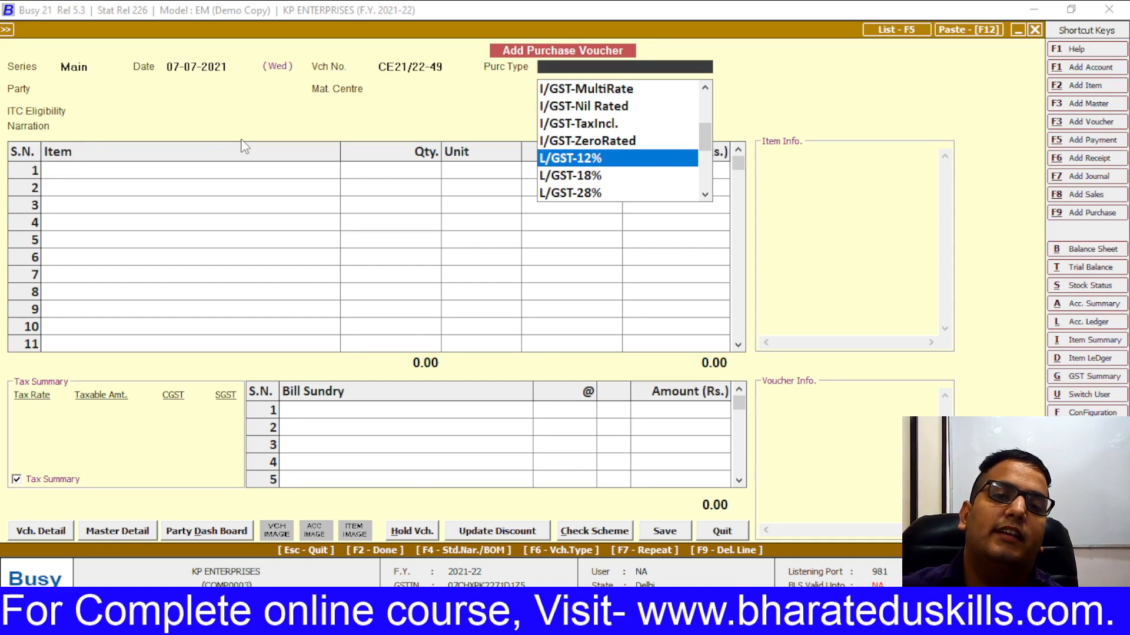
key("Up")
key("Up")
key("Up")
key("Down")
key("Down")
key("Down")
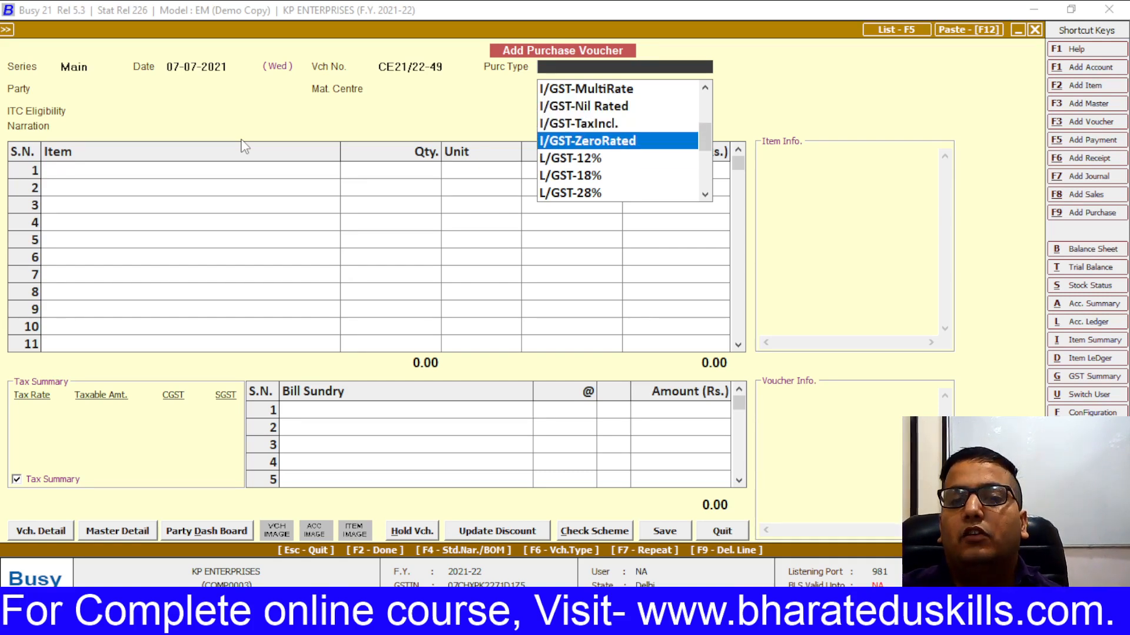
key("Down")
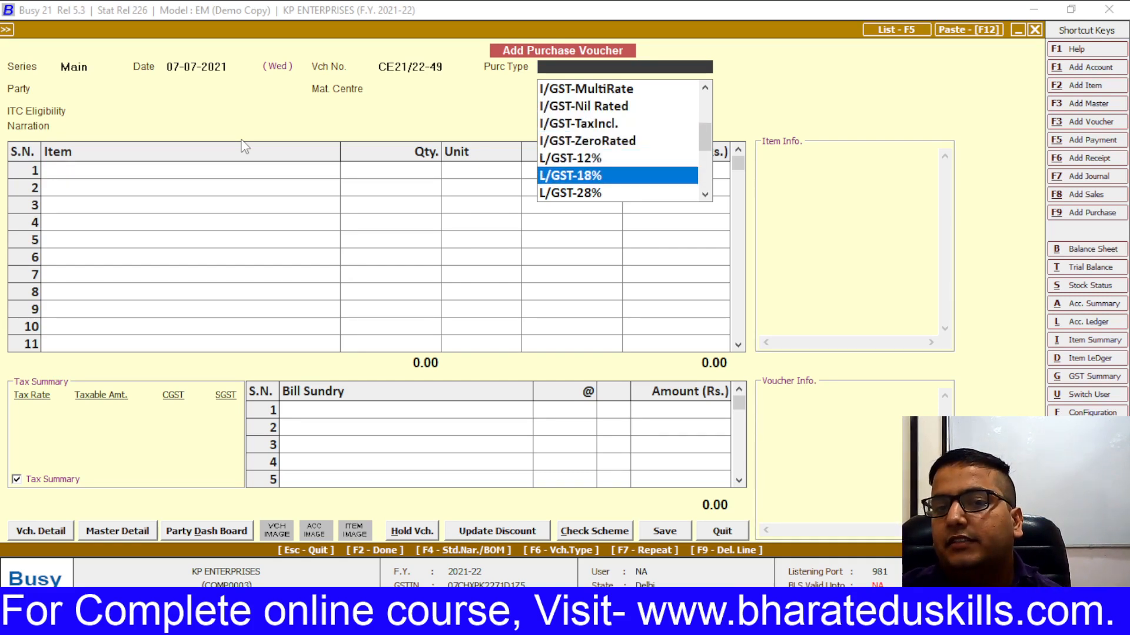
key("Down")
key("Down")
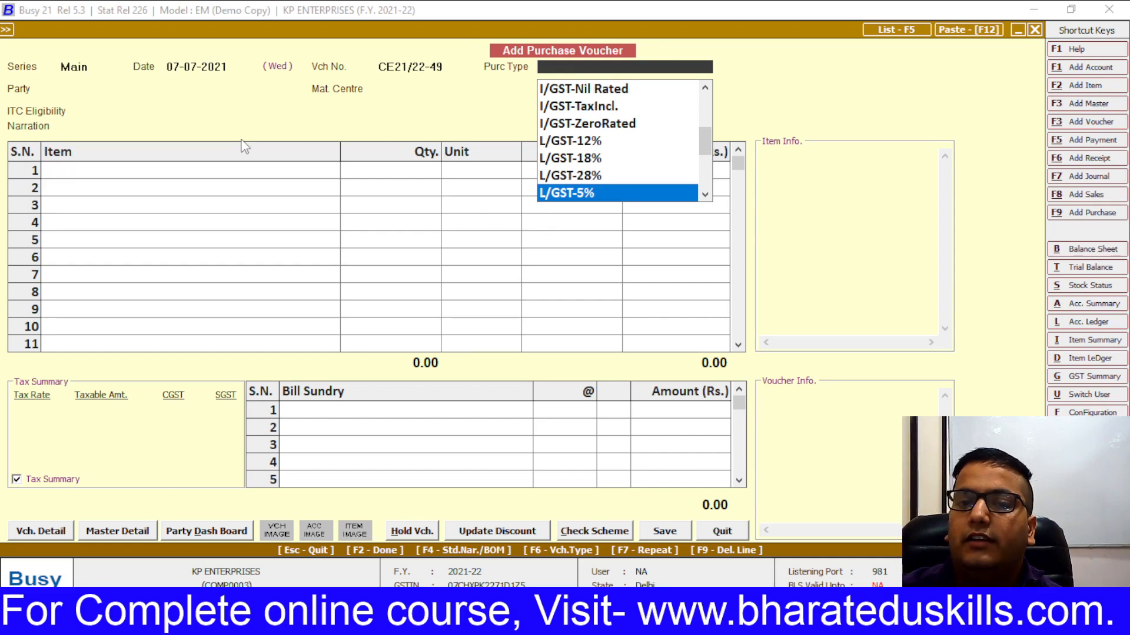
key("Down")
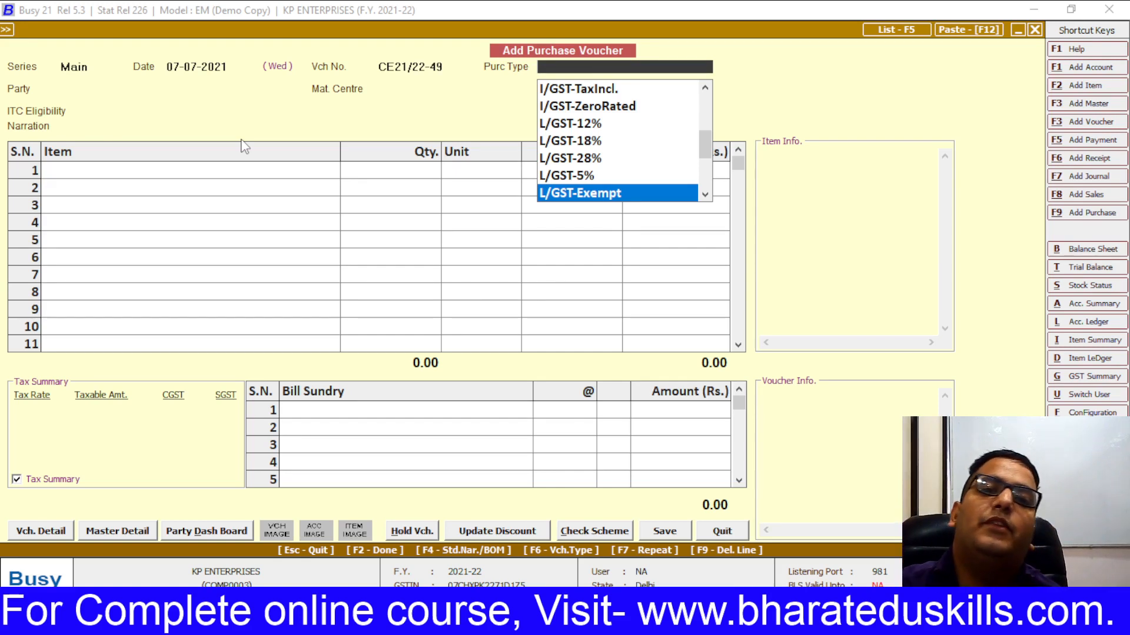
key("Down")
key("Down")
key("Down")
key("Down")
key("Down")
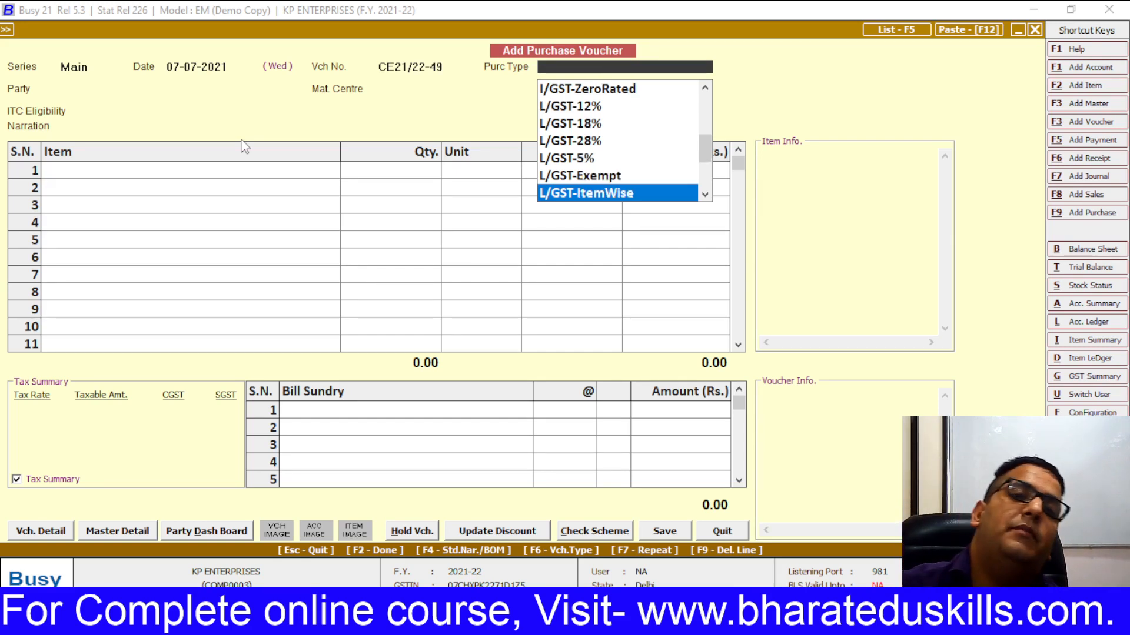
key("Up")
key("Up")
key("Up")
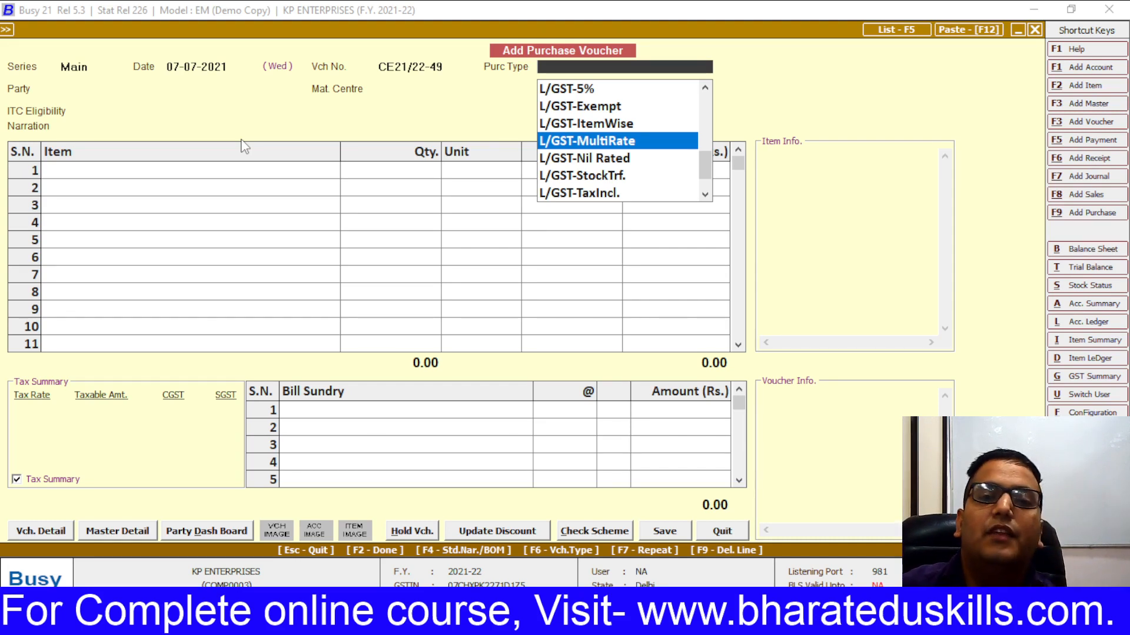
key("Down")
key("Down")
key("Down")
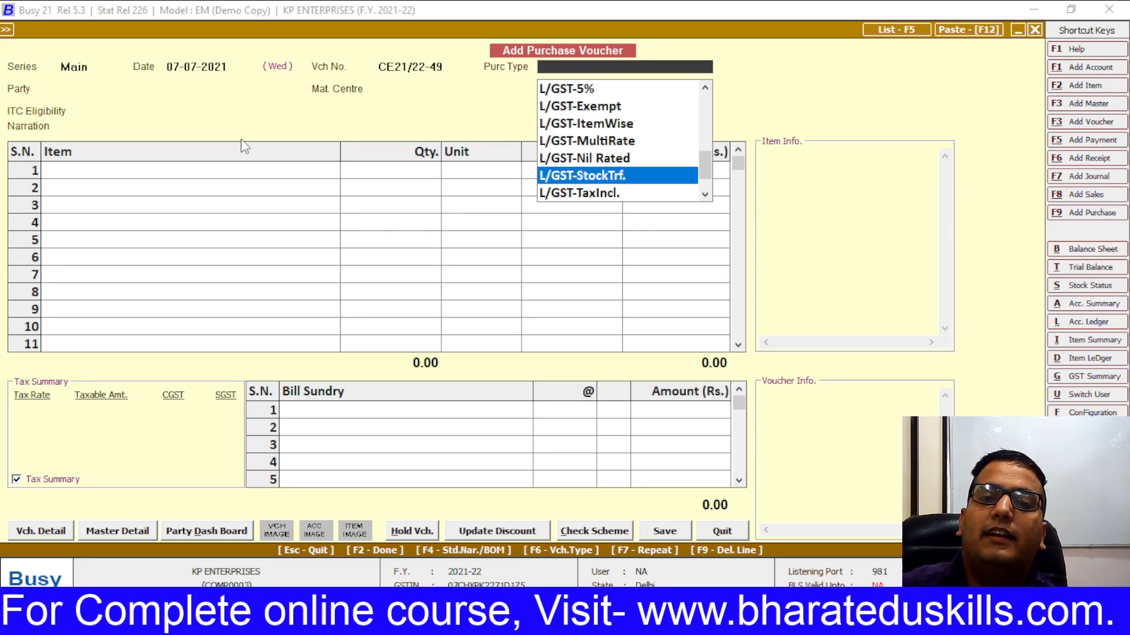
key("Up")
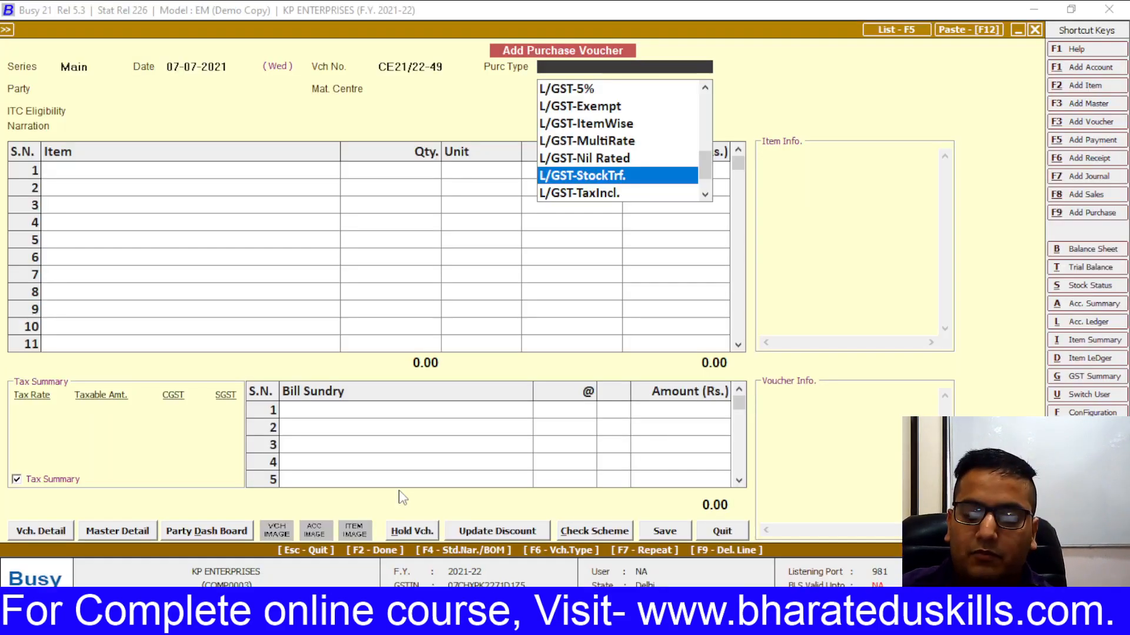
- Set the voucher's purchase type to I/GST-18%
key("Up")
key("Up")
key("Up")
key("Up")
key("Up")
key("Up")
key("Up")
key("Up")
key("Up")
key("Up")
key("Up")
key("Up")
key("Up")
key("Up")
key("Up")
key("Up")
key("Up")
key("Up")
key("Up")
key("Up")
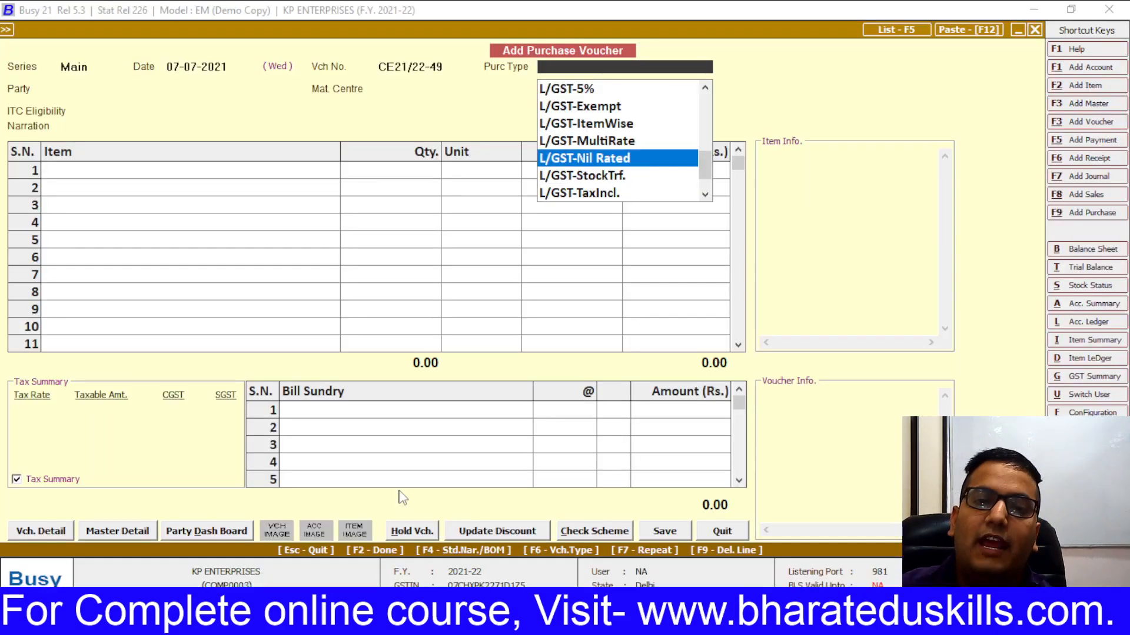
key("Down")
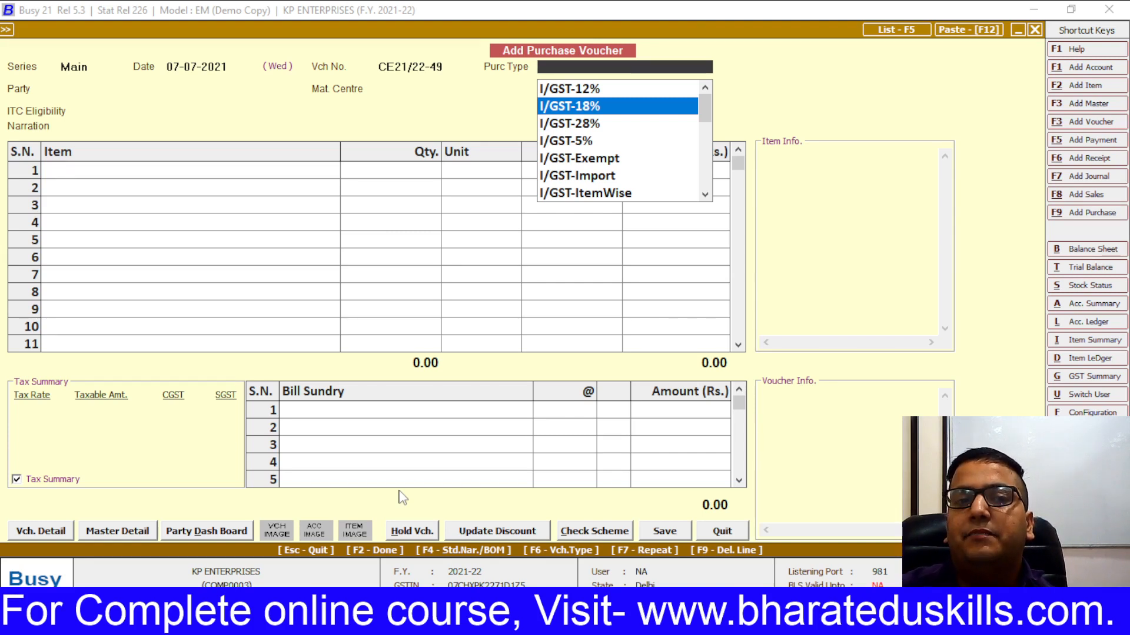
key("Return")
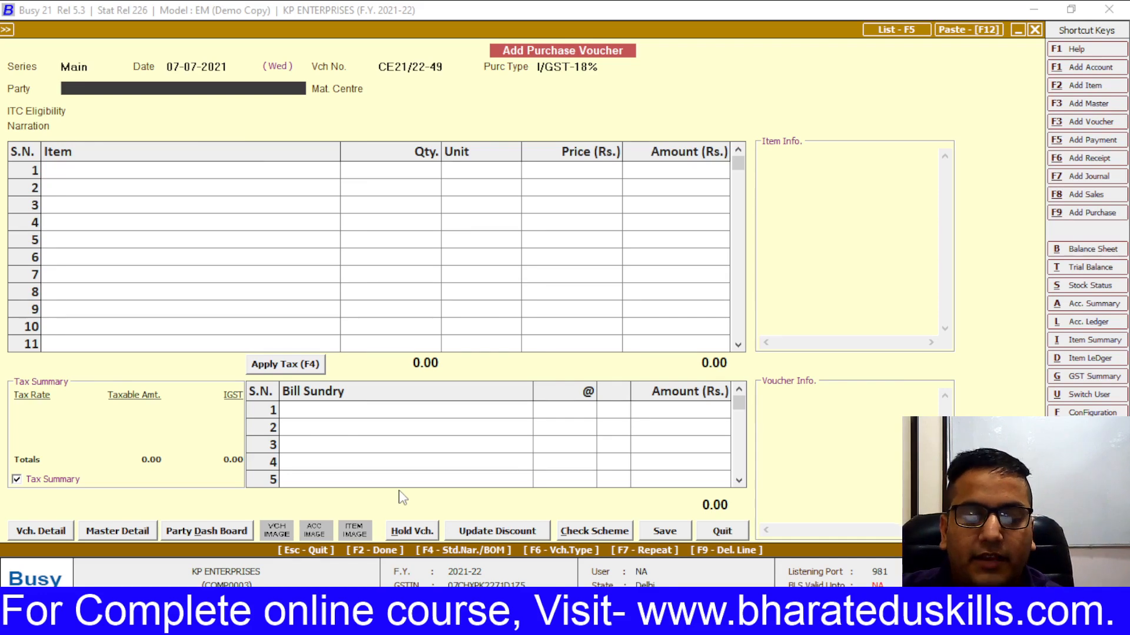
- Check the supplier on the PDF invoice and start a new account master from the voucher's Party field
key("alt+Tab")
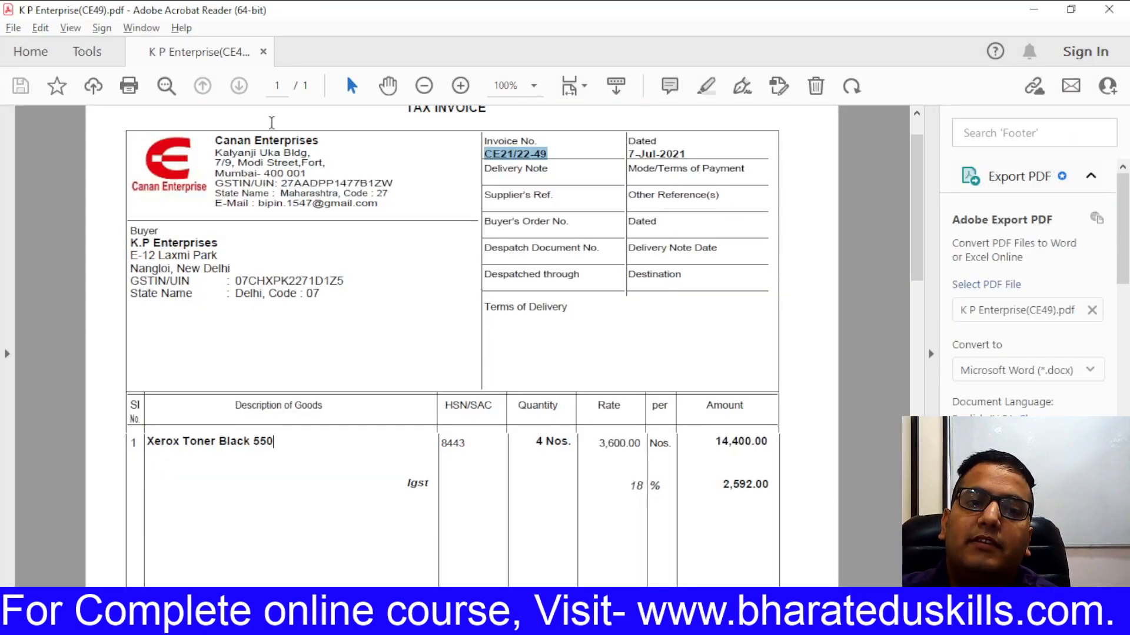
key("alt+Tab")
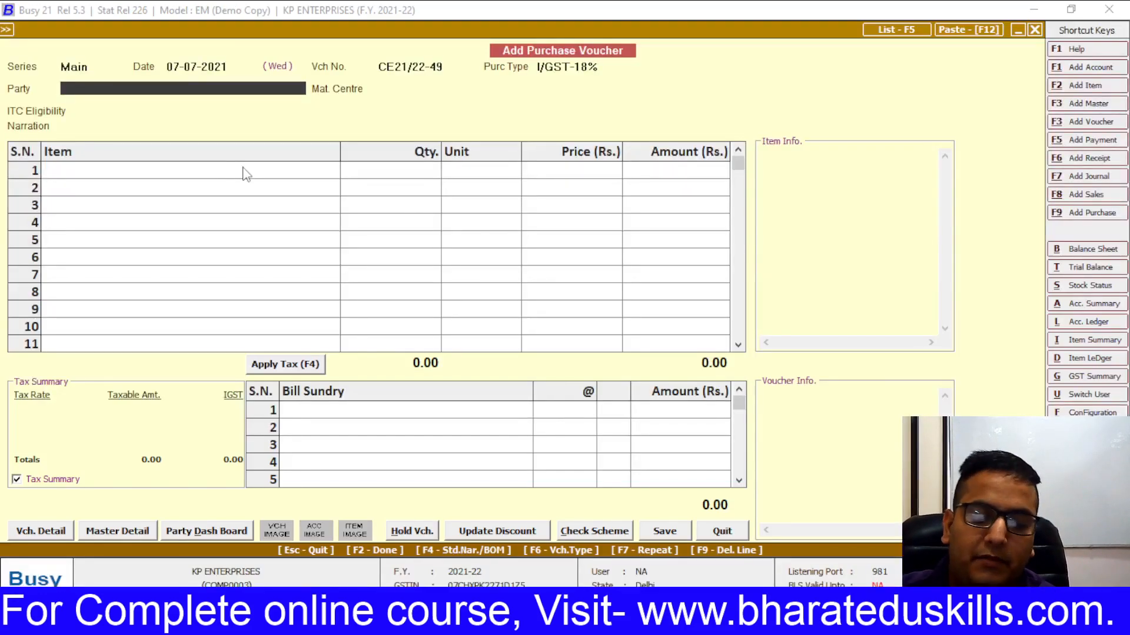
type("C")
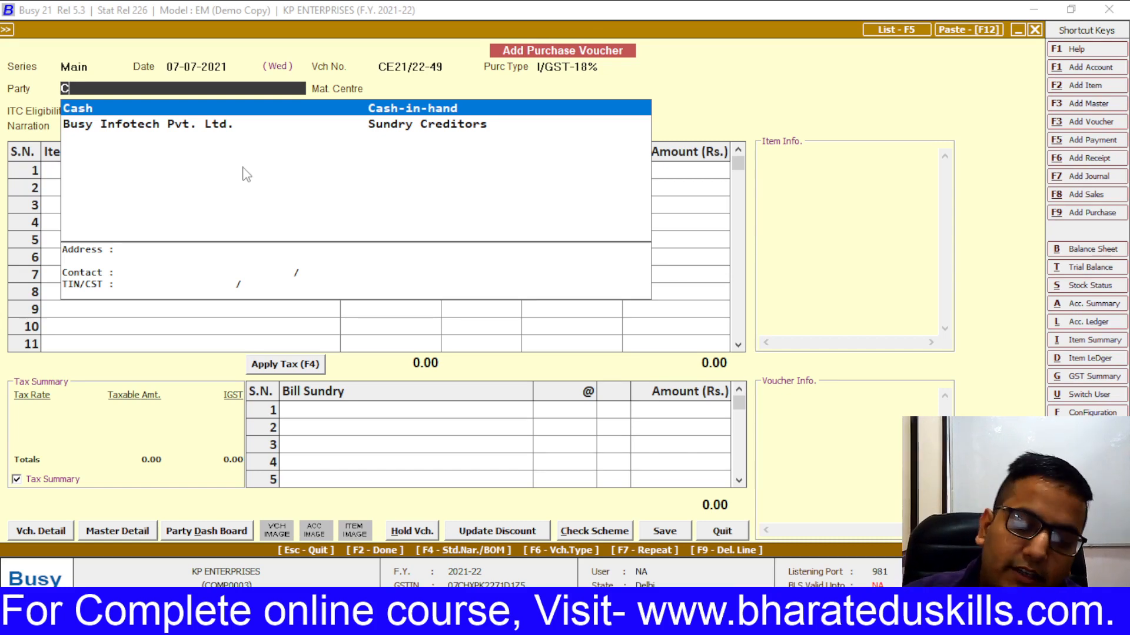
key("alt+F1")
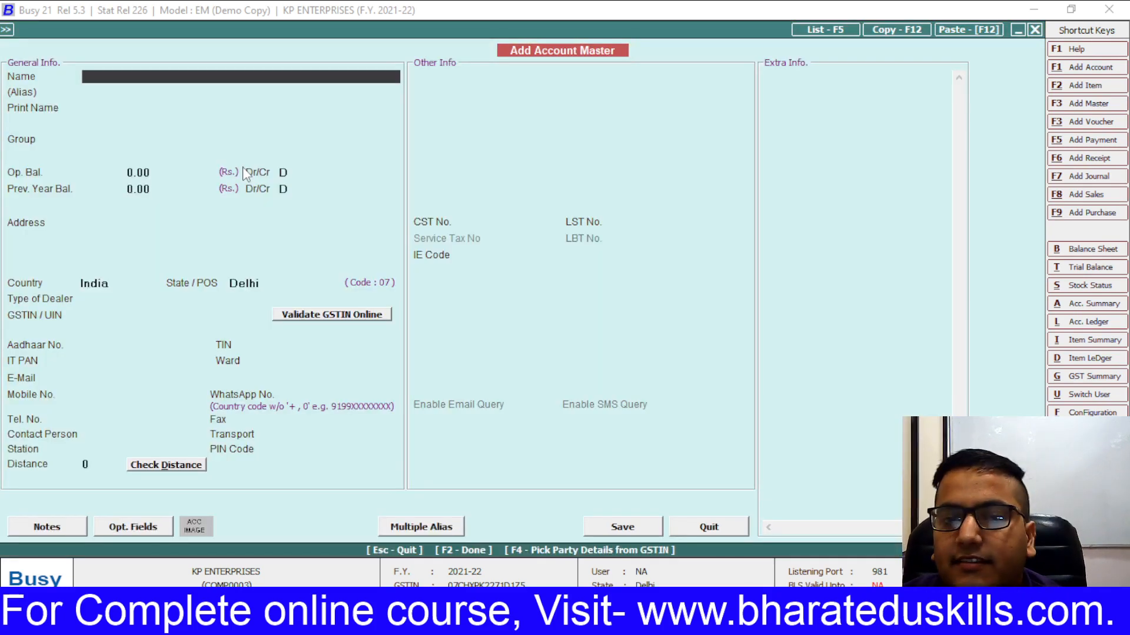
- Copy the supplier name Canan Enterprises from the PDF invoice into the new account's name and accept it as the print name
key("alt+Tab")
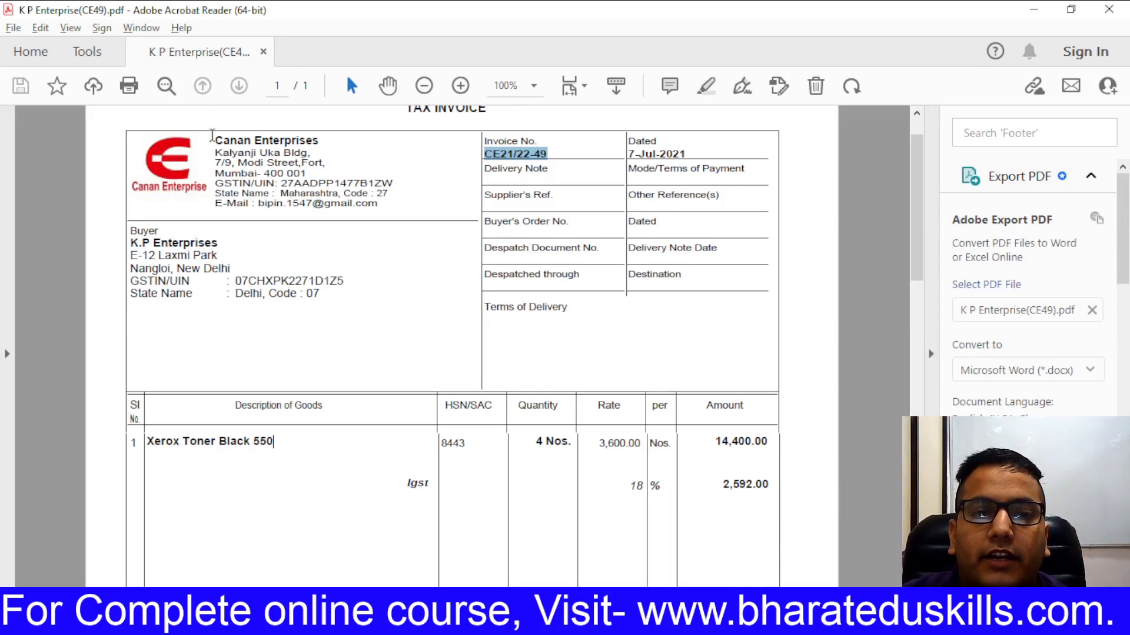
left_click_drag(211, 134, 322, 130)
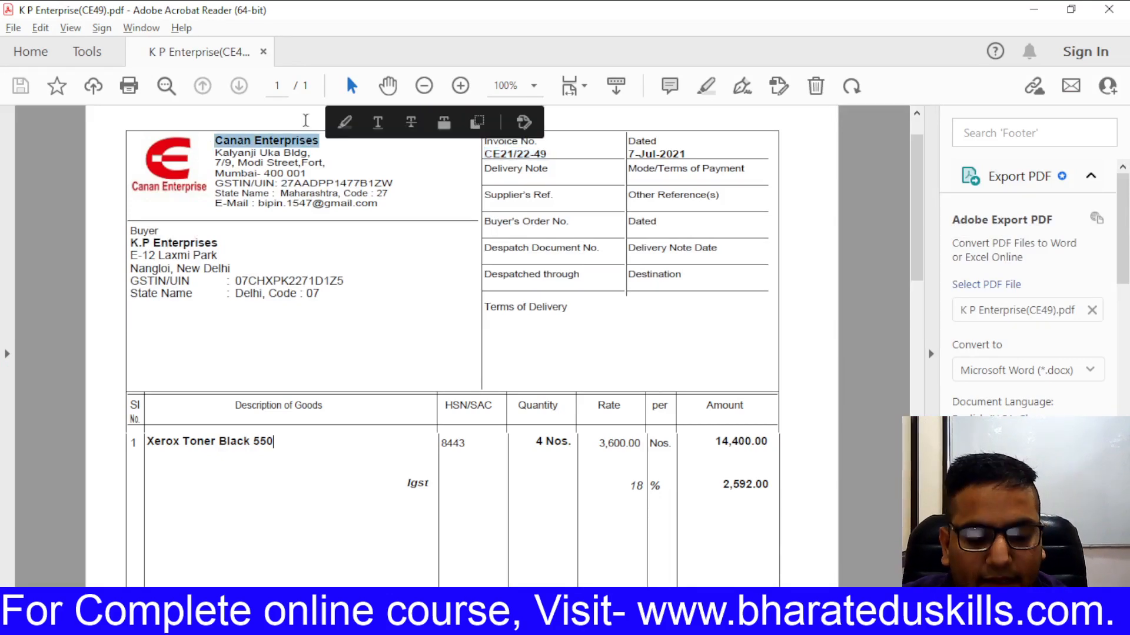
key("ctrl+c")
key("alt+Tab")
key("ctrl+v")
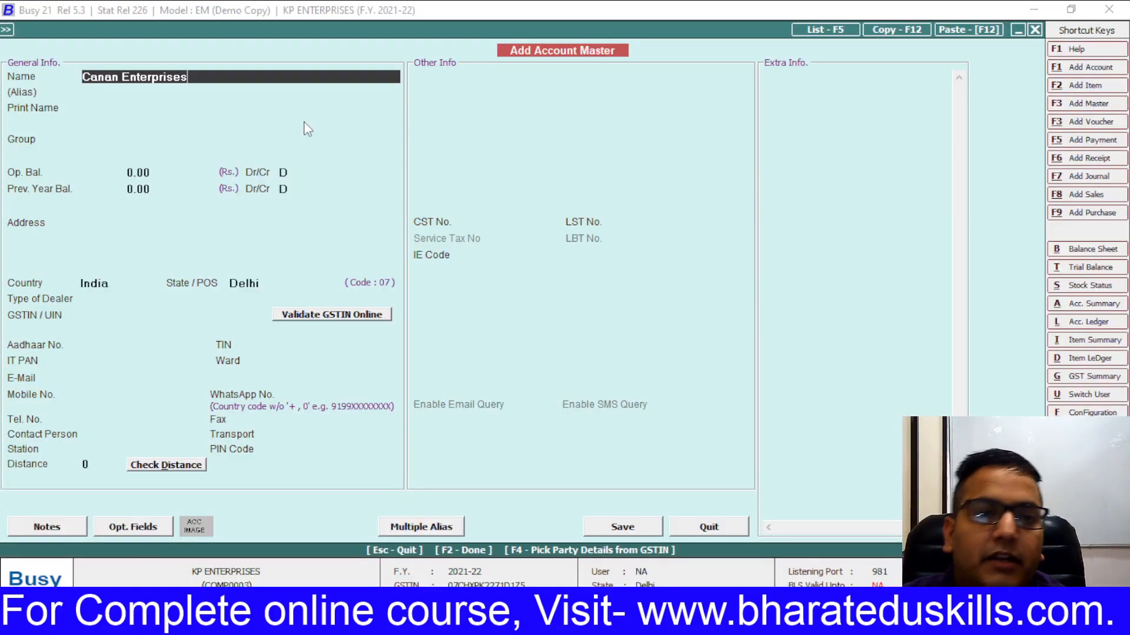
key("Return")
key("Return")
key("Return")
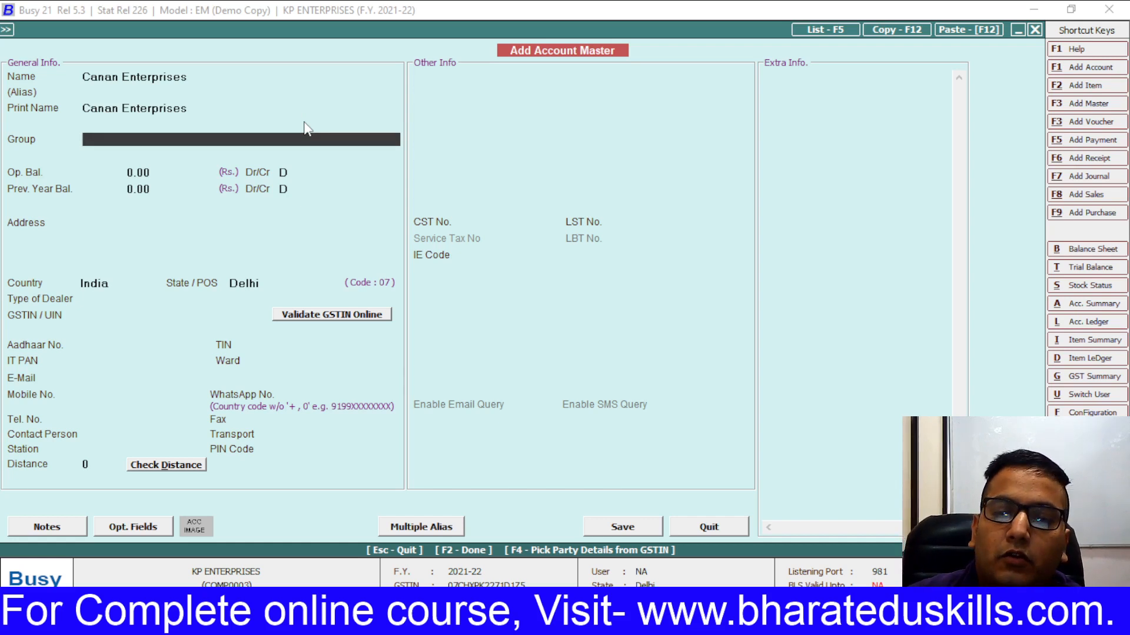
- Assign the account to the Sundry Creditors group and accept the default opening and previous year balances
type("SU")
key("Return")
key("Return")
key("Return")
key("Return")
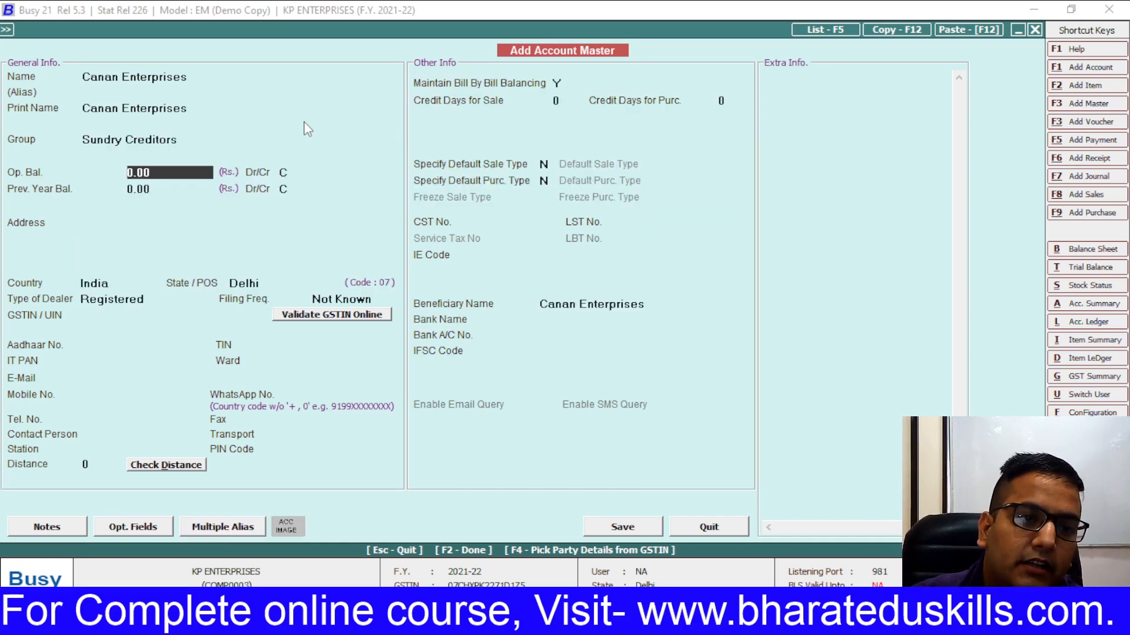
key("Return")
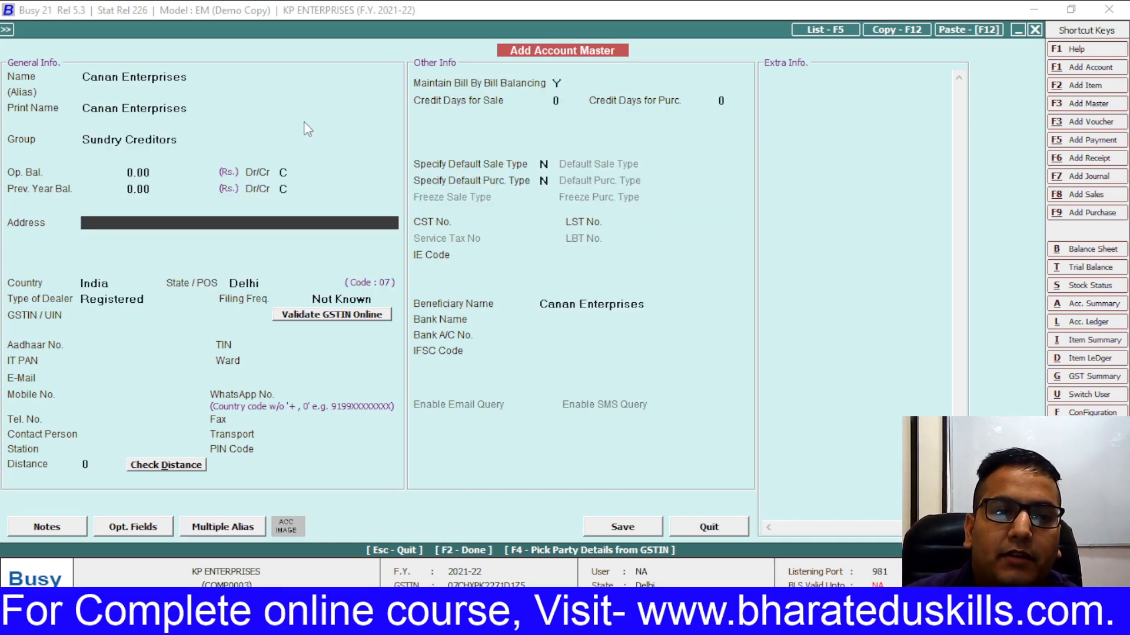
- Try to copy the supplier's postal address from the PDF invoice into the account's Address field
key("alt+Tab")
left_click_drag(215, 154, 308, 176)
key("alt+Tab")
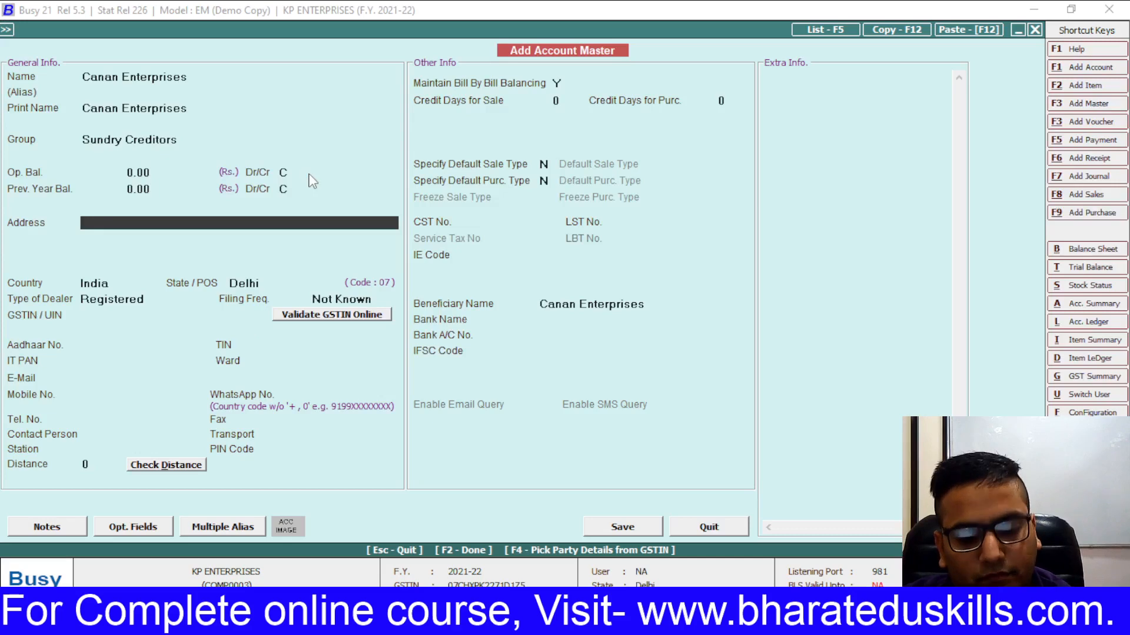
key("ctrl+v")
key("BackSpace")
key("BackSpace")
key("BackSpace")
key("BackSpace")
key("BackSpace")
key("BackSpace")
key("BackSpace")
key("BackSpace")
key("BackSpace")
key("BackSpace")
key("BackSpace")
key("BackSpace")
key("BackSpace")
key("BackSpace")
key("BackSpace")
key("BackSpace")
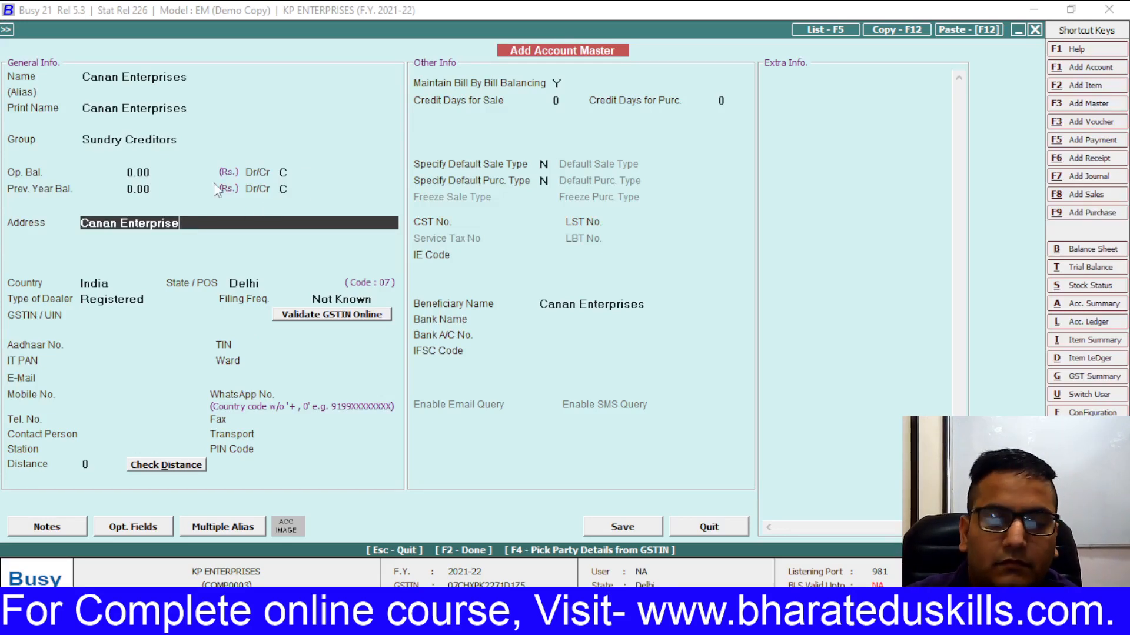
key("BackSpace")
key("alt+Tab")
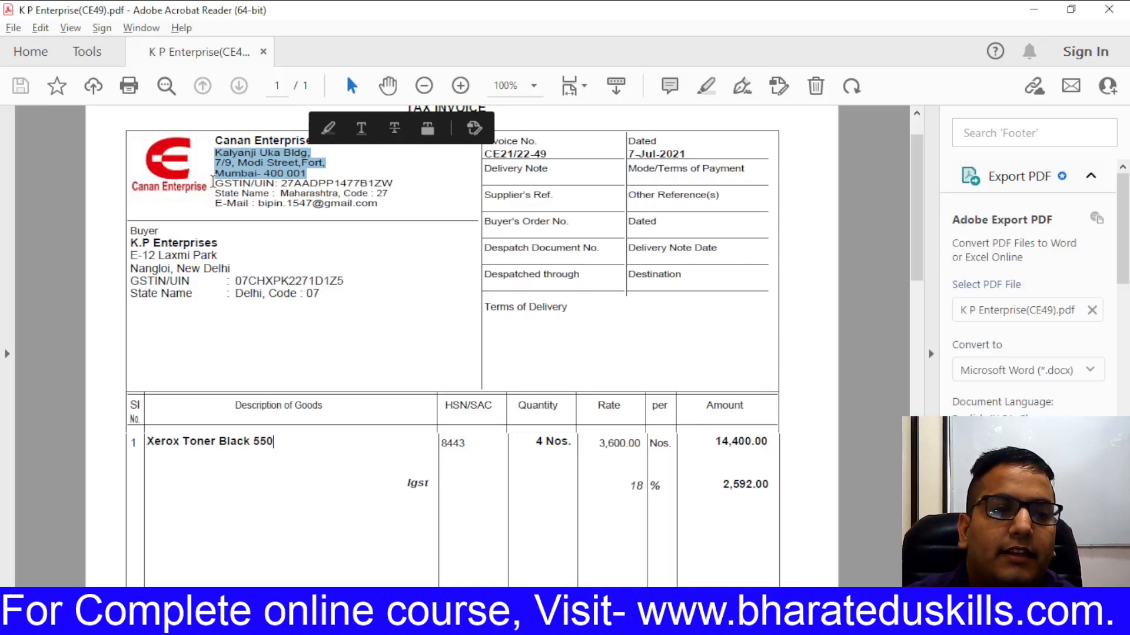
left_click(214, 159)
left_click_drag(213, 157, 312, 173)
key("alt+Tab")
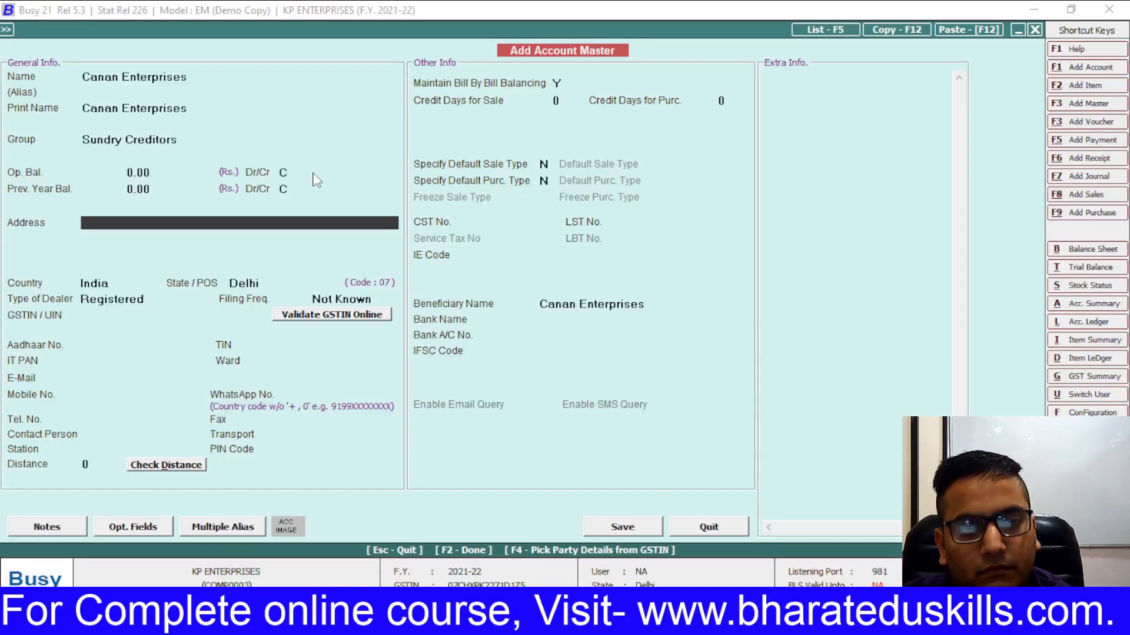
- Clear the wrongly pasted text from the account's Address field and enter MUMBAI instead
key("BackSpace")
key("BackSpace")
key("BackSpace")
key("BackSpace")
key("BackSpace")
key("BackSpace")
key("BackSpace")
key("BackSpace")
key("BackSpace")
key("BackSpace")
key("BackSpace")
key("BackSpace")
key("BackSpace")
key("BackSpace")
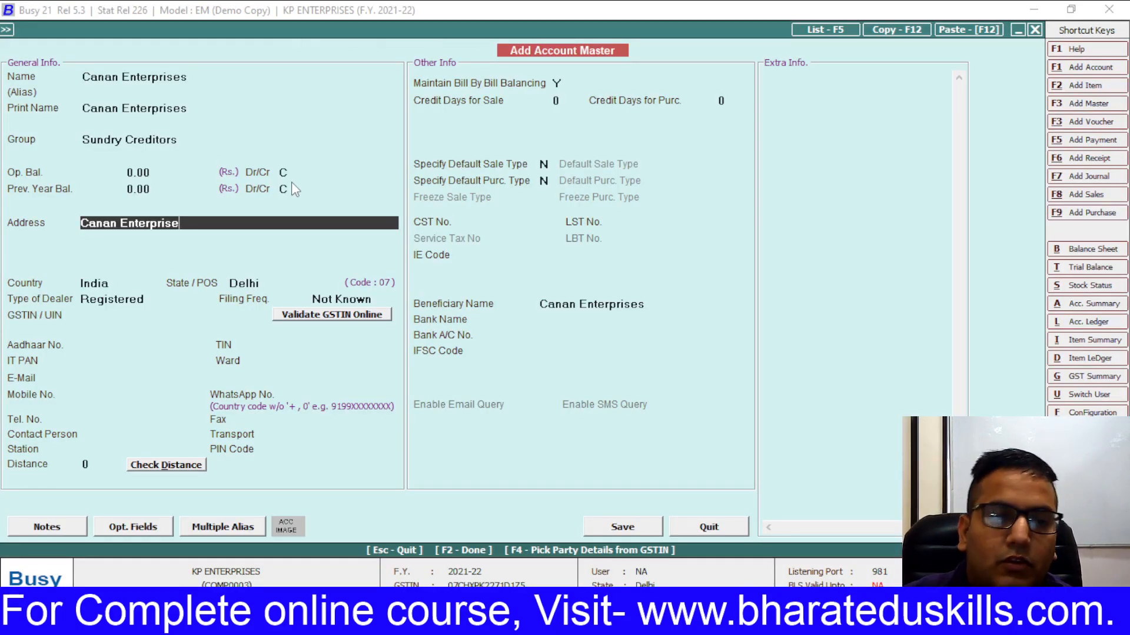
key("BackSpace")
key("BackSpace")
key("BackSpace")
type("MUMBAI")
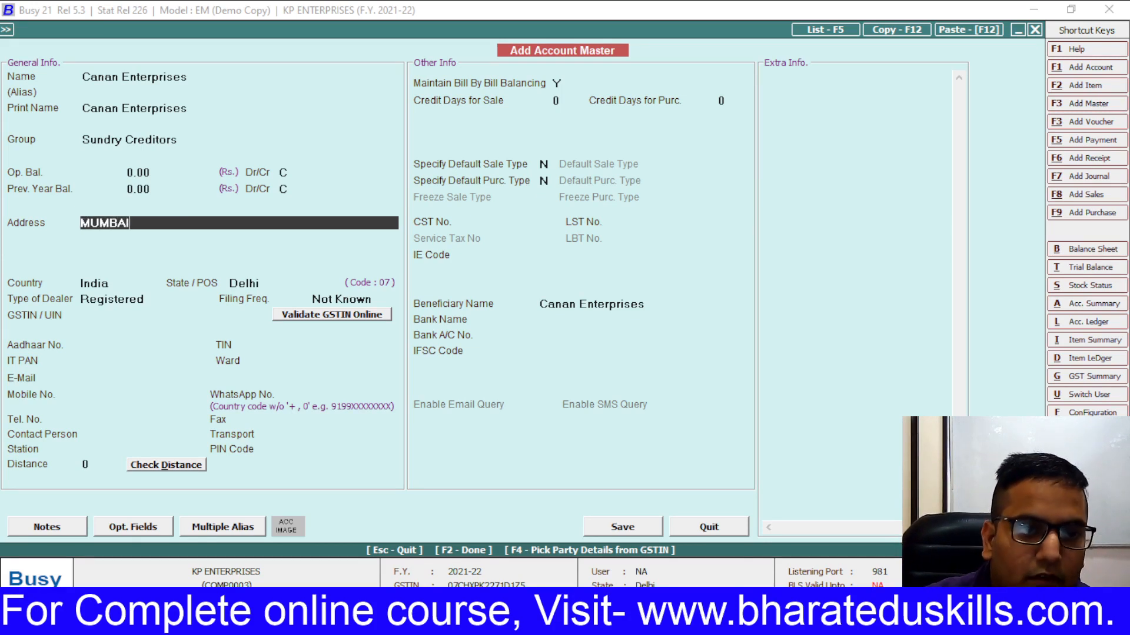
- Leave the remaining address lines blank, keep India as the country and set the state to Maharashtra, as given on the PDF invoice
key("Return")
key("Return")
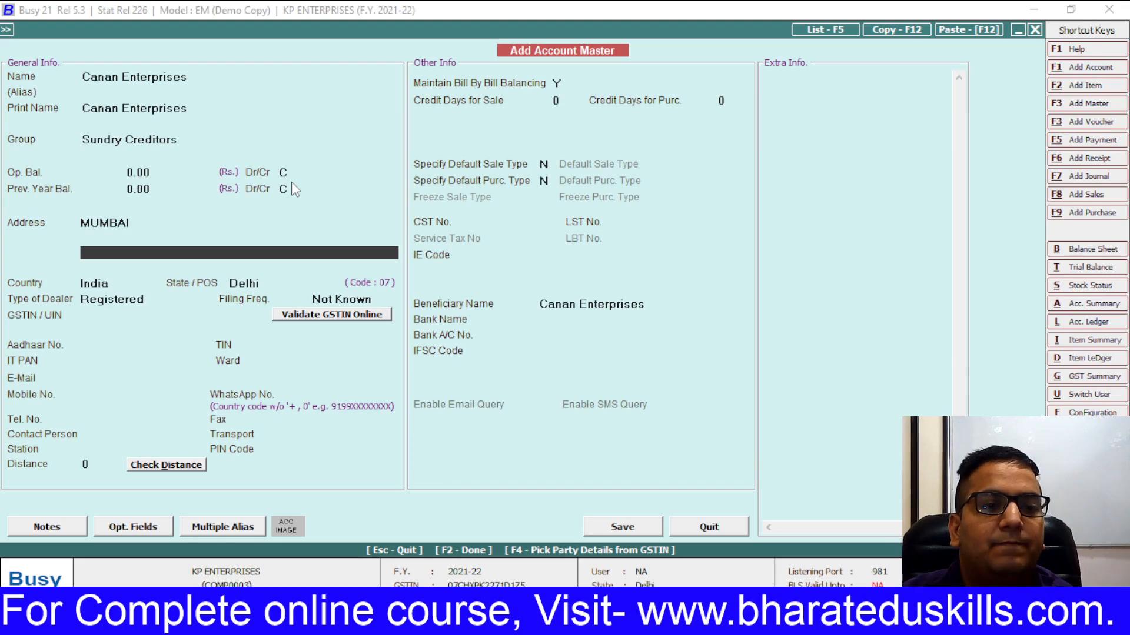
key("Return")
key("Return")
key("alt+Tab")
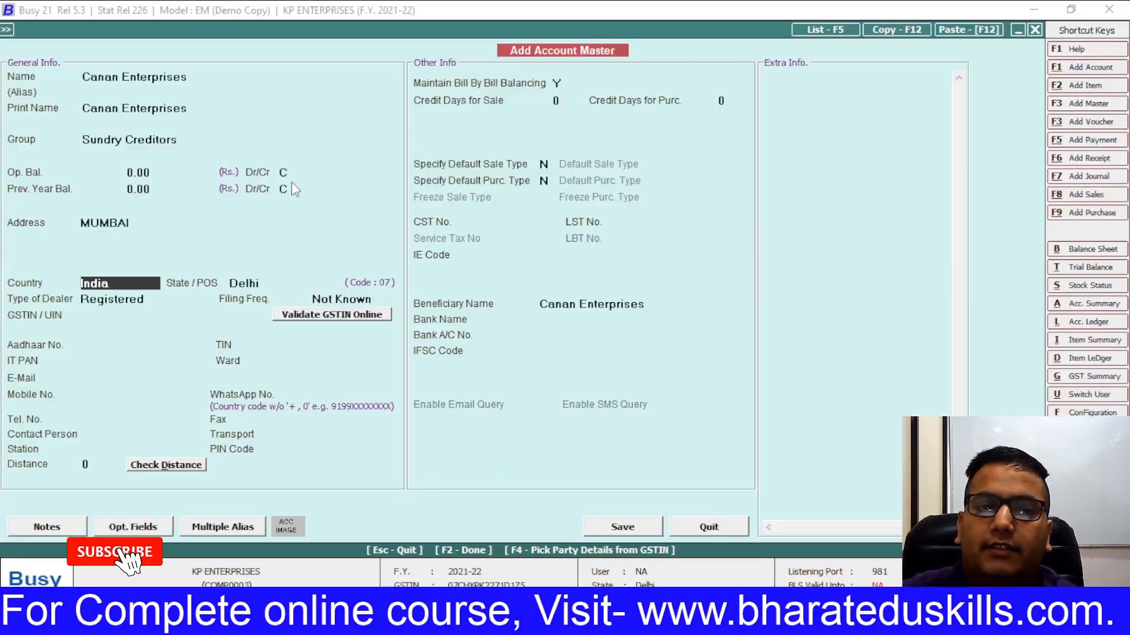
key("Return")
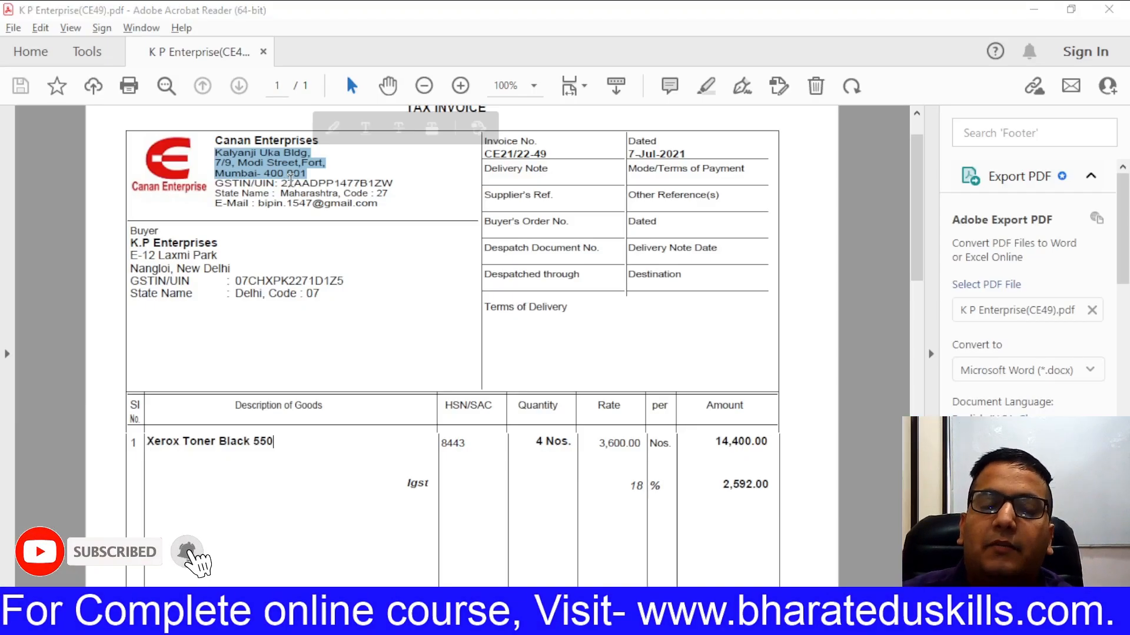
key("alt+Tab")
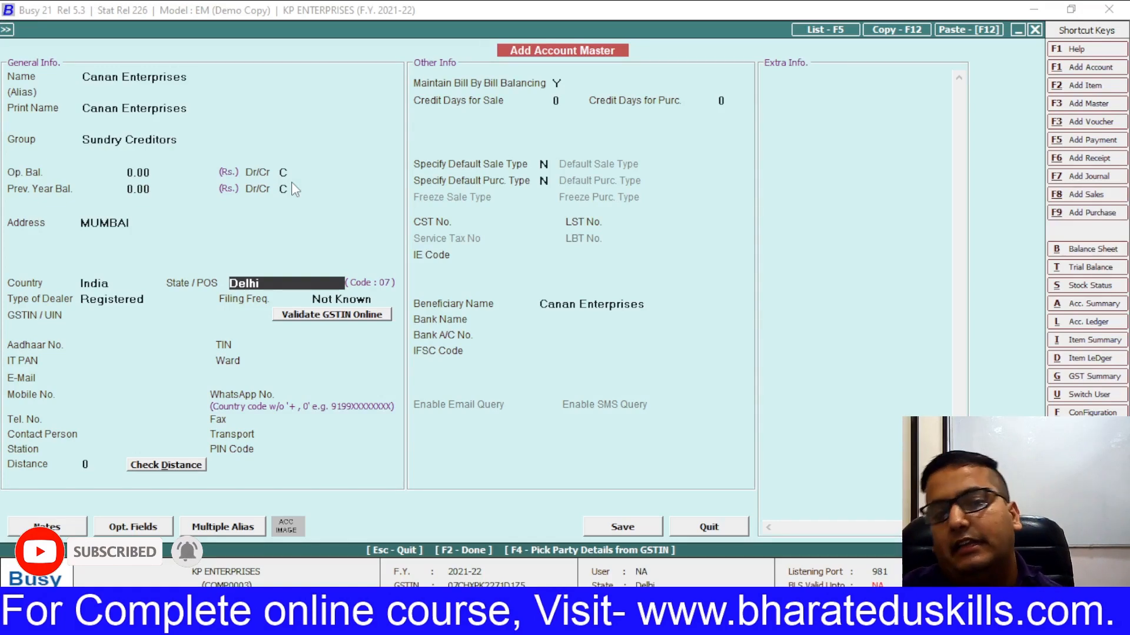
key("alt+Tab")
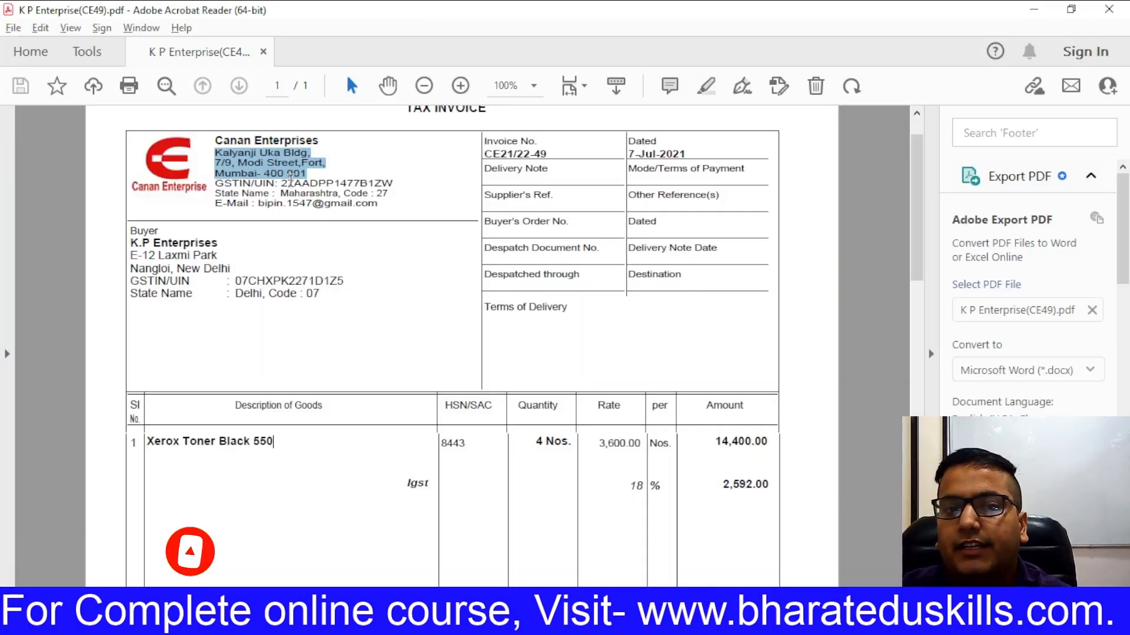
key("alt+Tab")
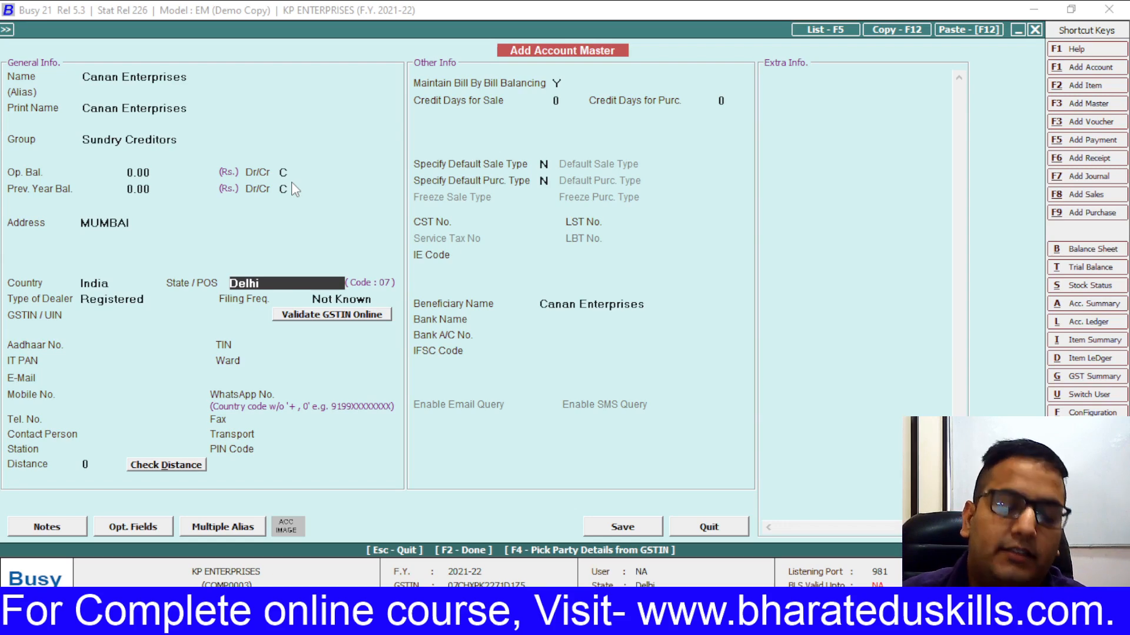
type("MAHA")
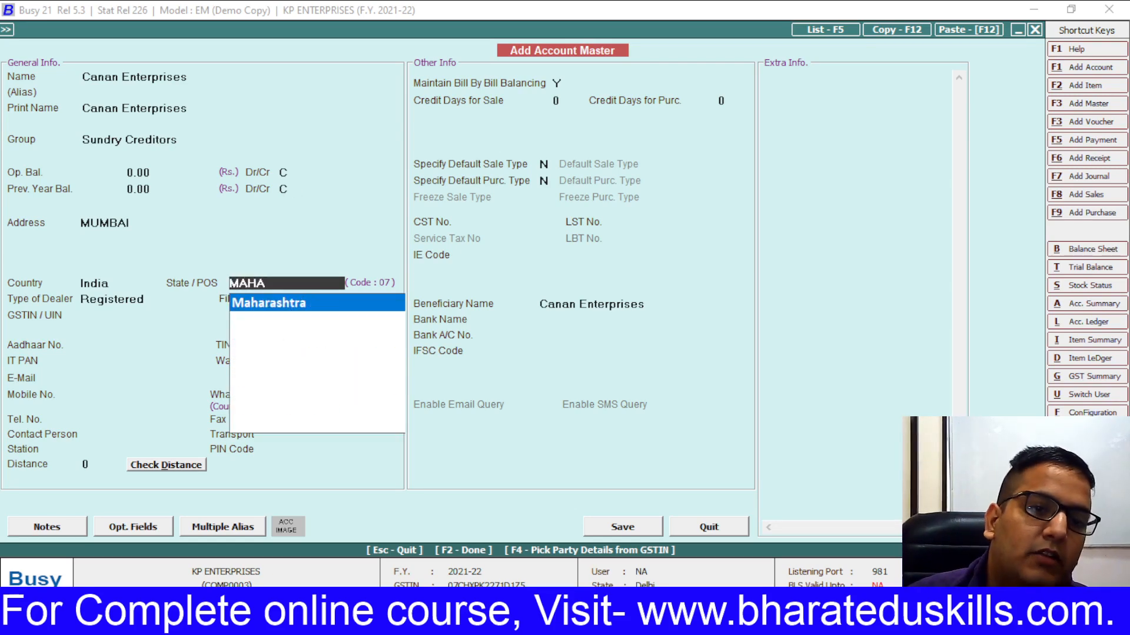
key("Return")
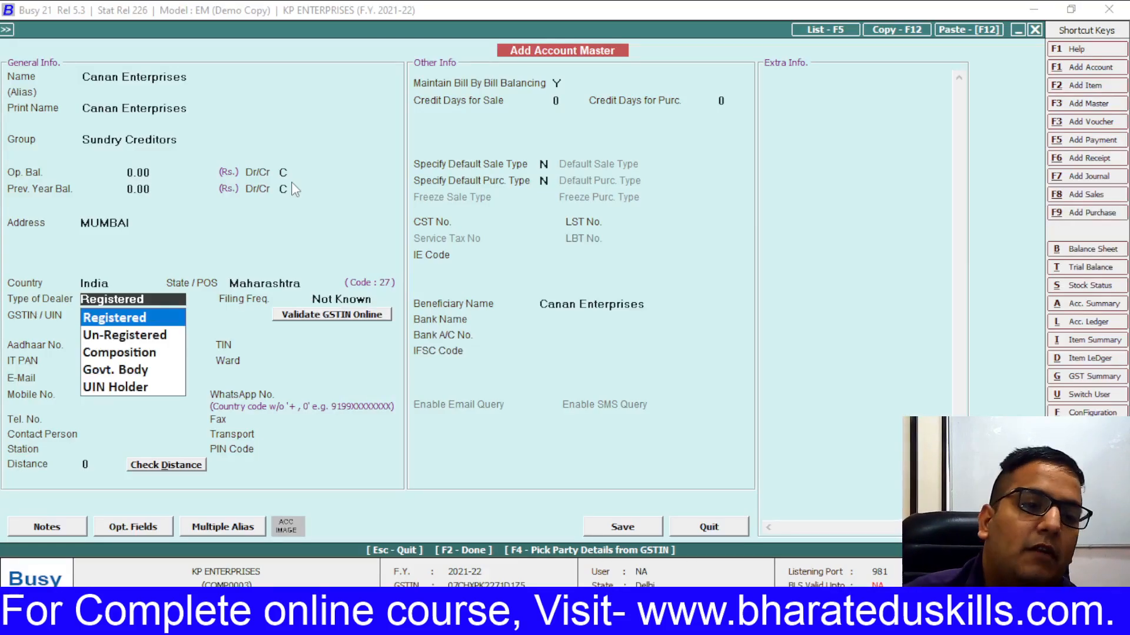
- Accept Registered as the account's type of dealer and Not Known as its filing frequency
key("Return")
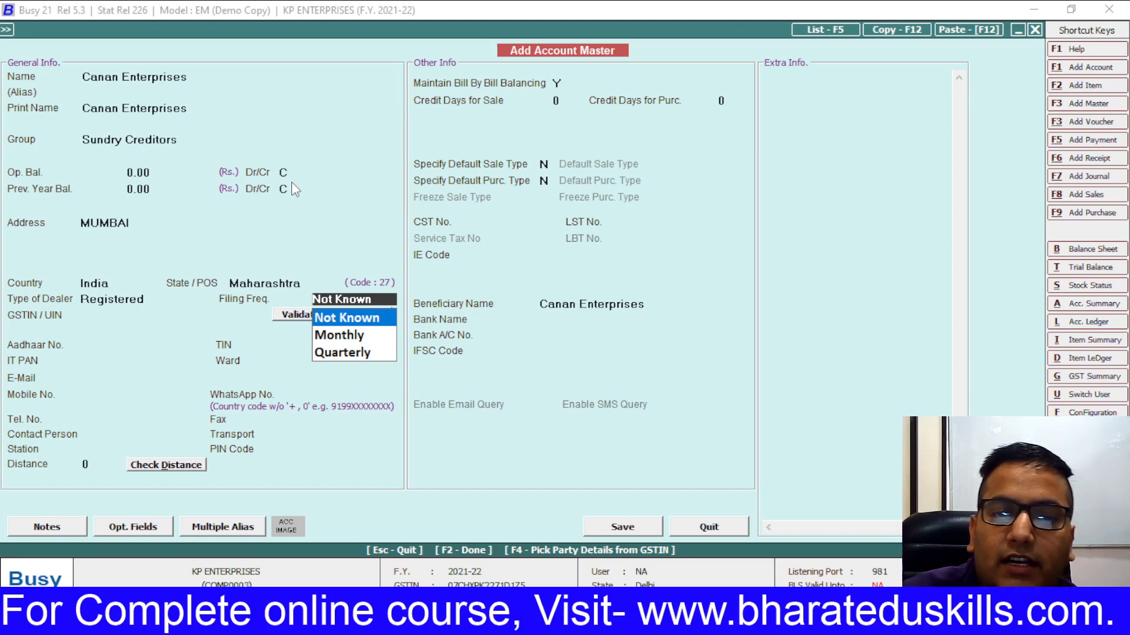
key("alt+Tab")
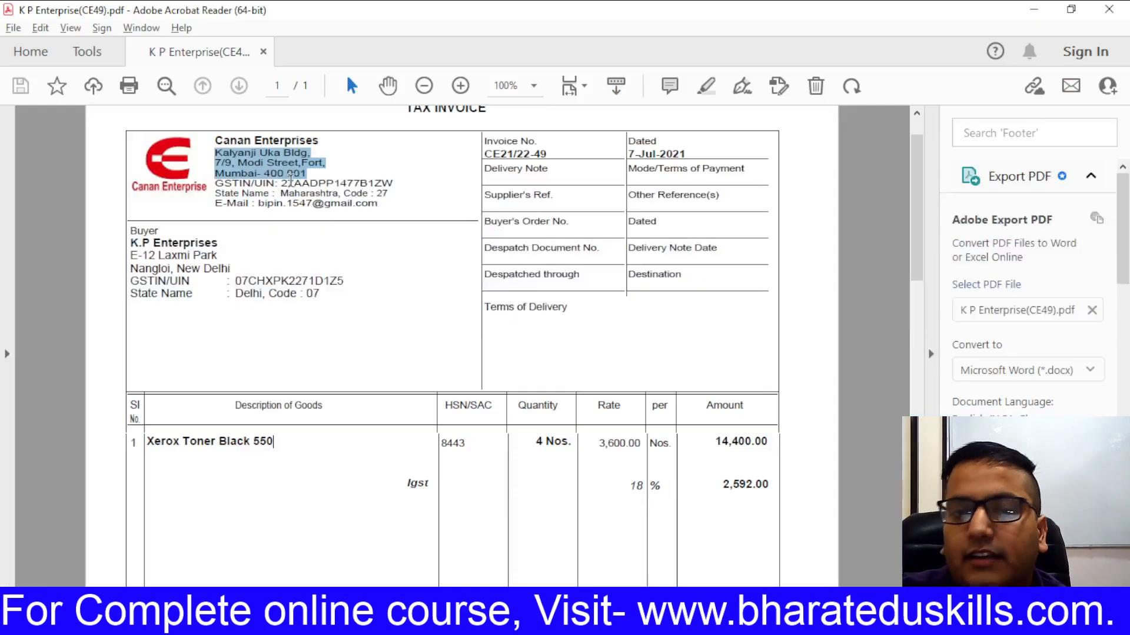
key("alt+Tab")
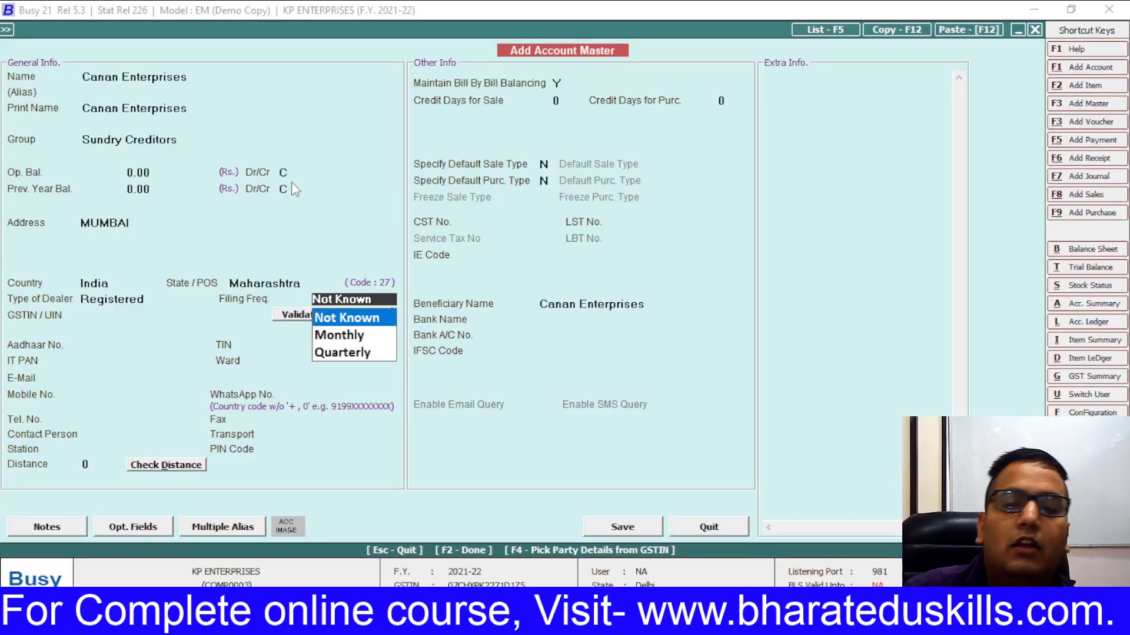
key("Return")
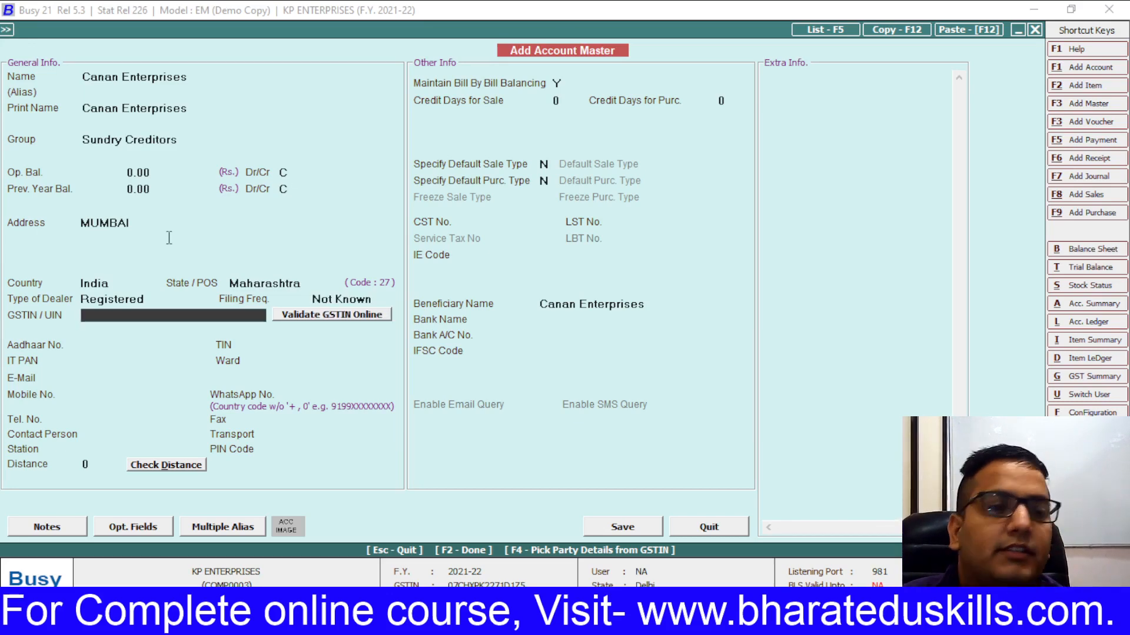
- Copy the supplier's GSTIN from the PDF invoice into the account's GSTIN / UIN field
key("alt+Tab")
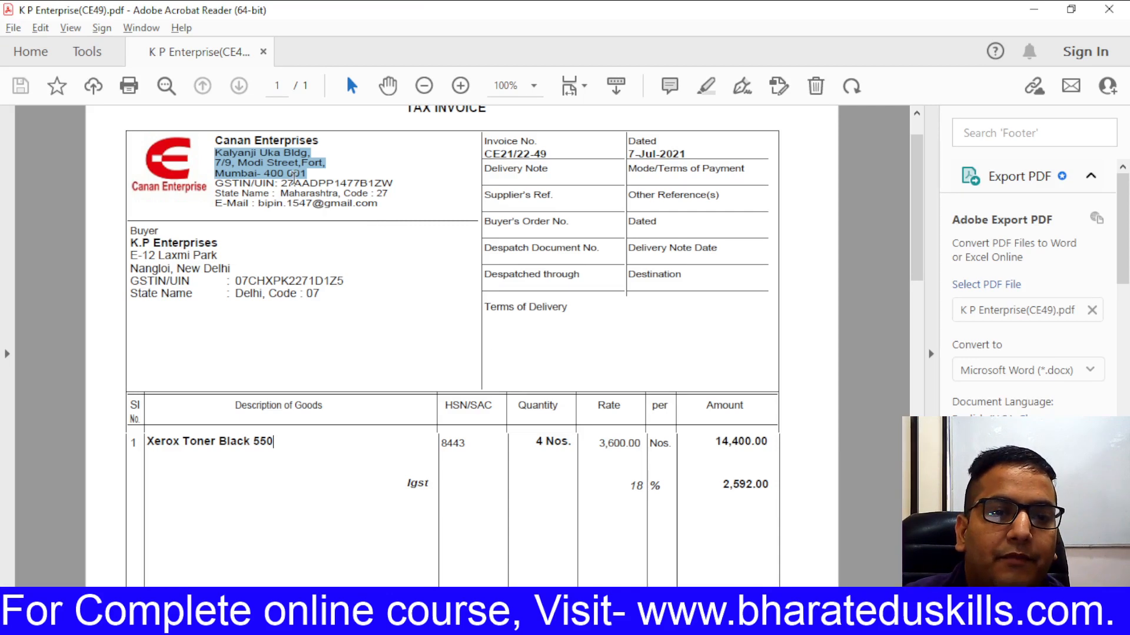
left_click(294, 181)
left_click_drag(282, 183, 405, 188)
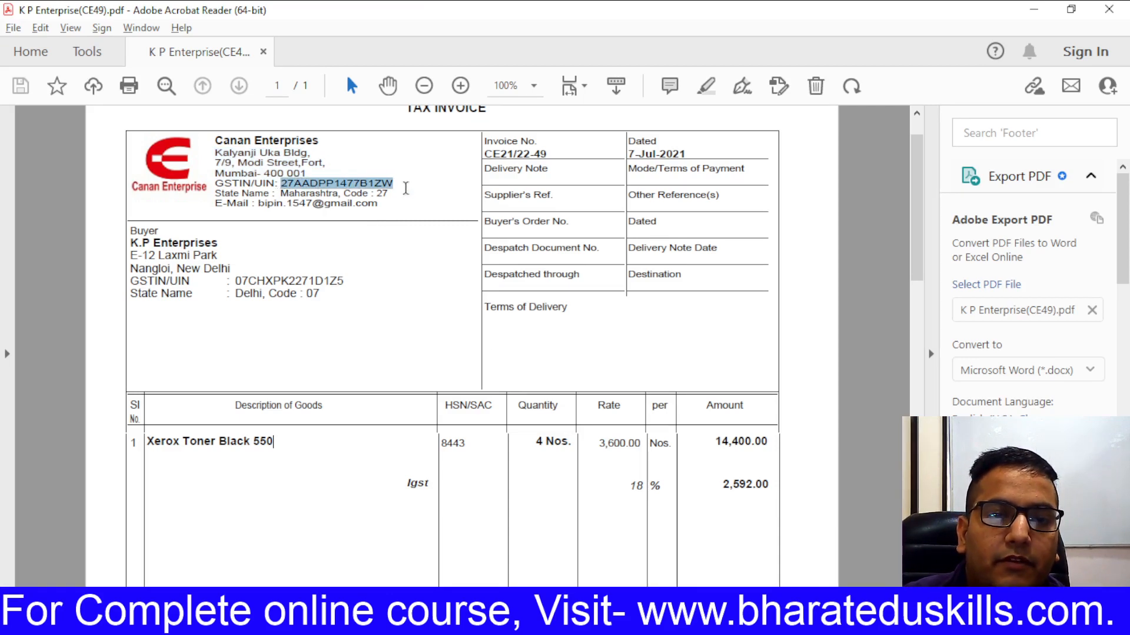
key("ctrl+c")
key("alt+Tab")
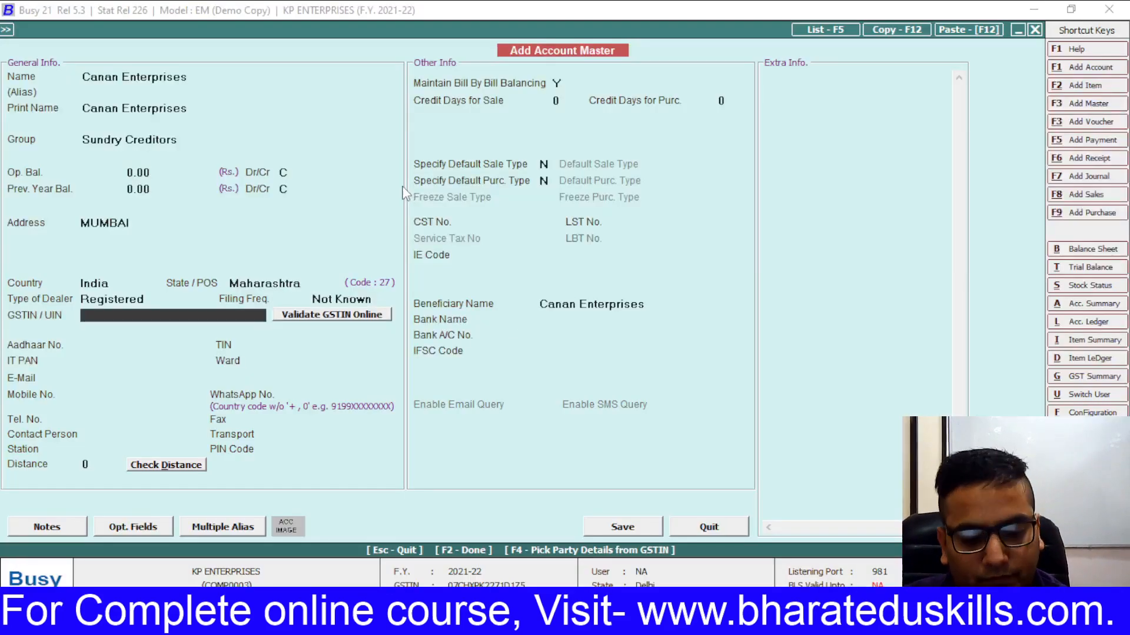
key("ctrl+v")
key("Return")
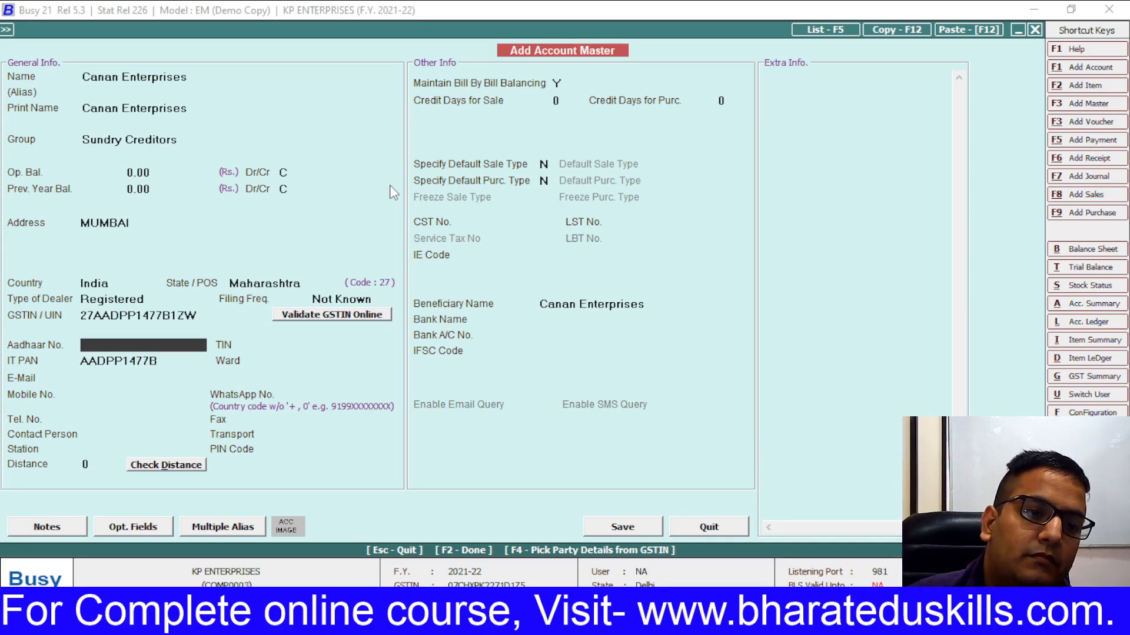
- Leave the account's Aadhaar, TIN, ward and contact fields blank and save the account master
key("Return")
key("Up")
key("Return")
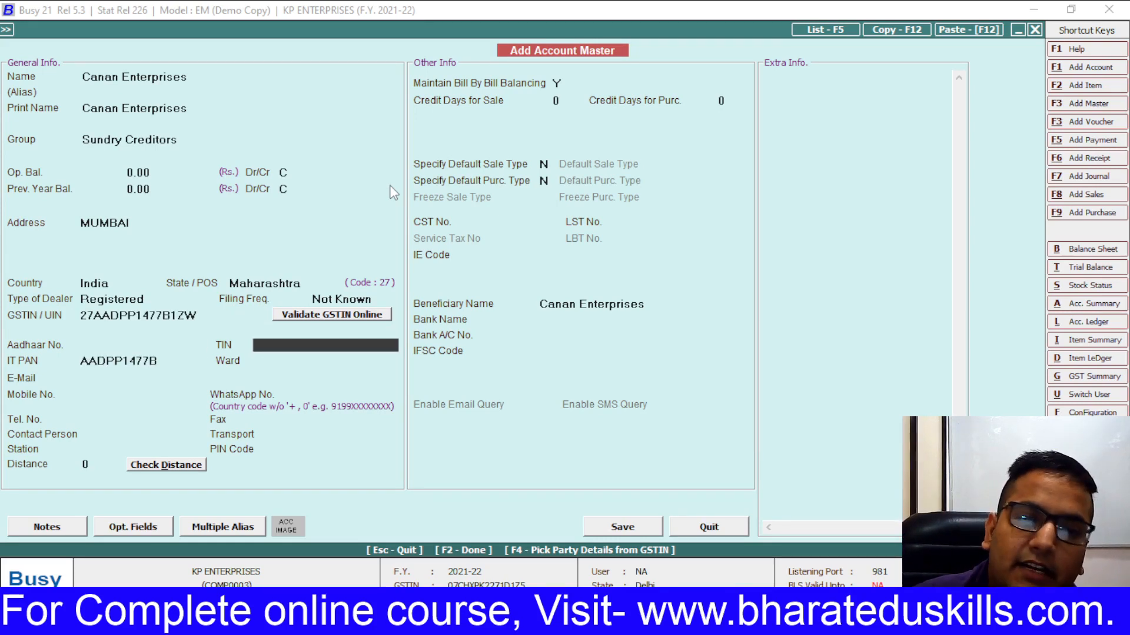
key("Return")
key("Return")
key("Return")
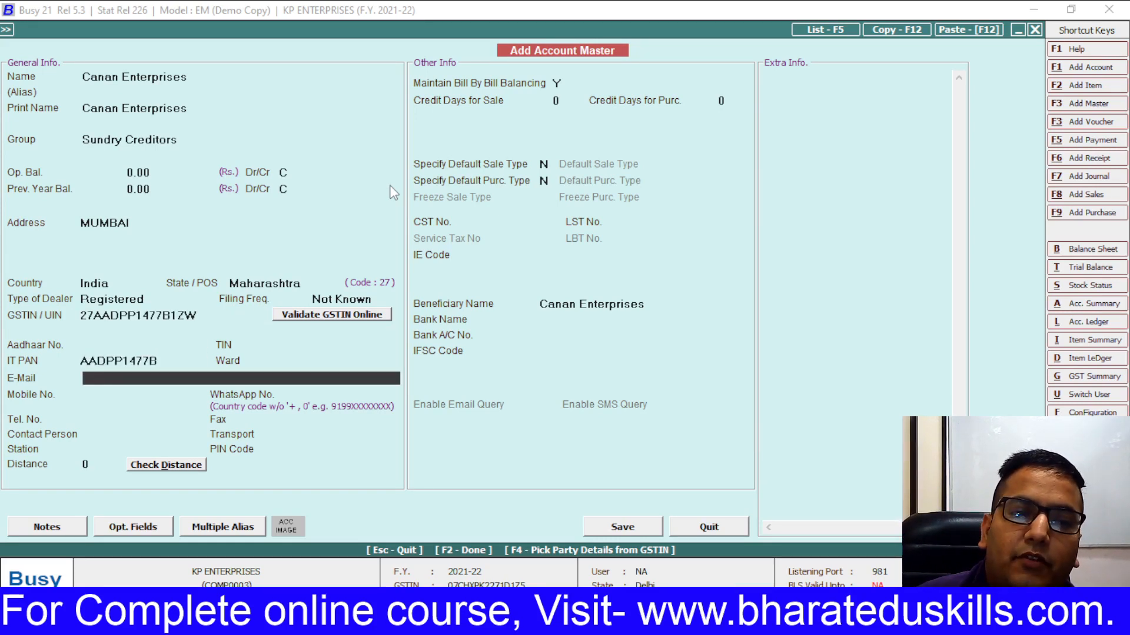
key("Return")
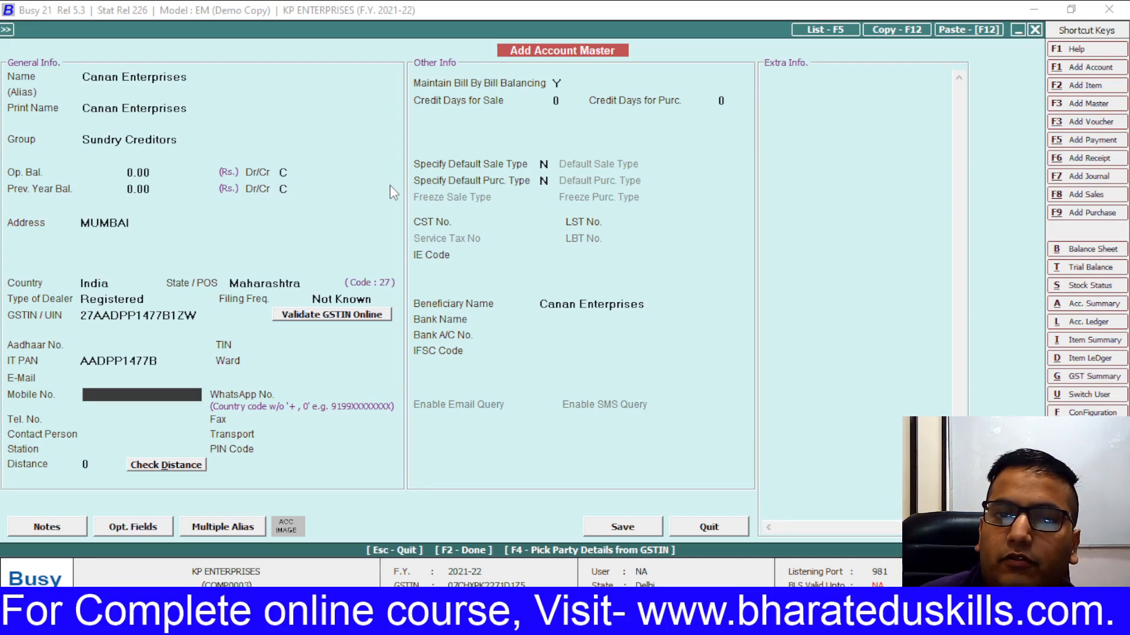
key("Return")
key("Return")
key("Return")
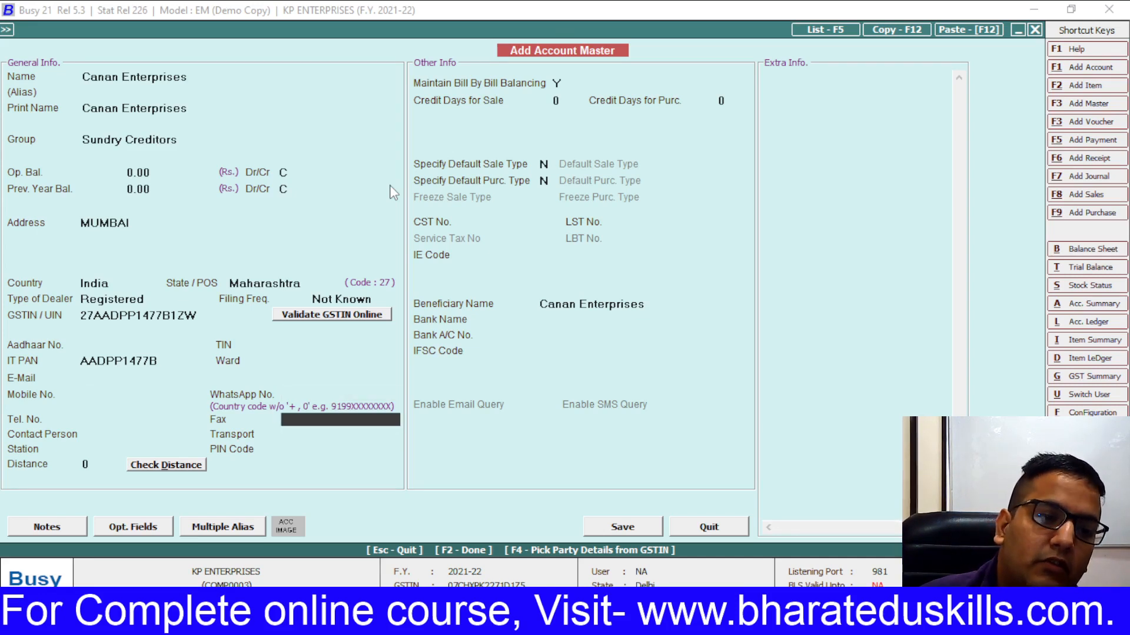
key("F2")
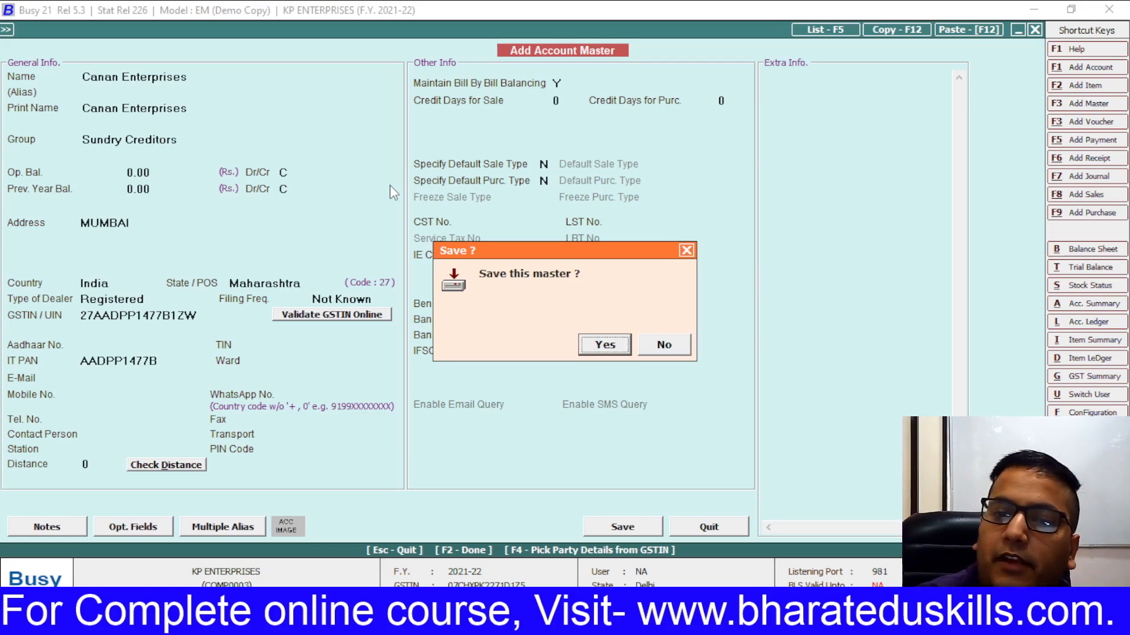
key("Return")
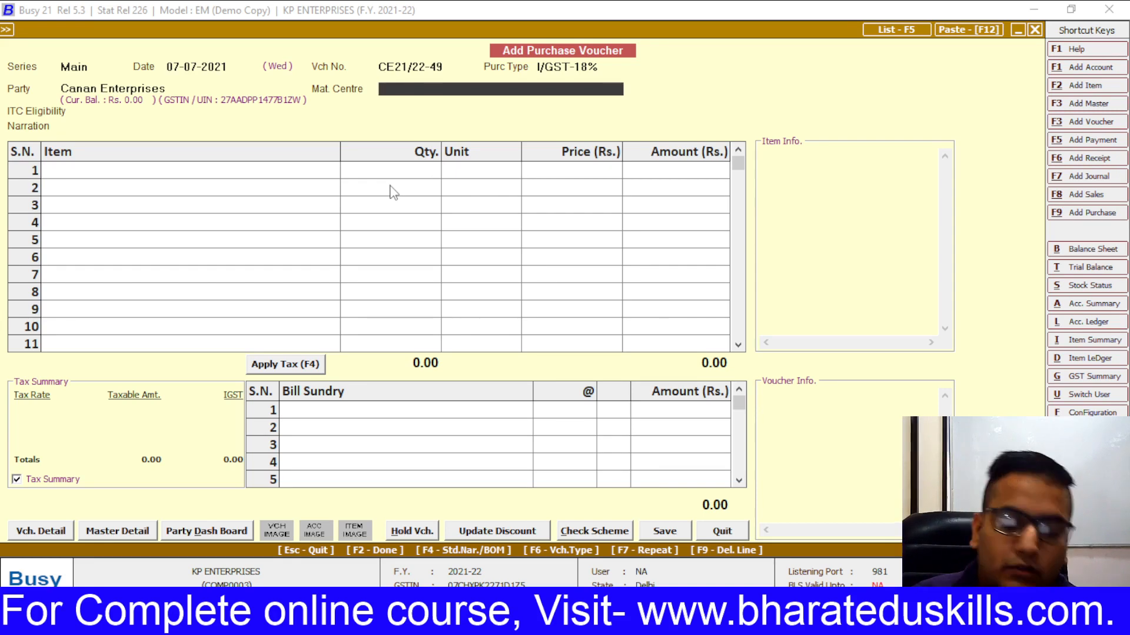
- Set the purchase voucher's material centre to Main Store and ITC eligibility to Input Goods/Services, leaving the narration blank
type("MA")
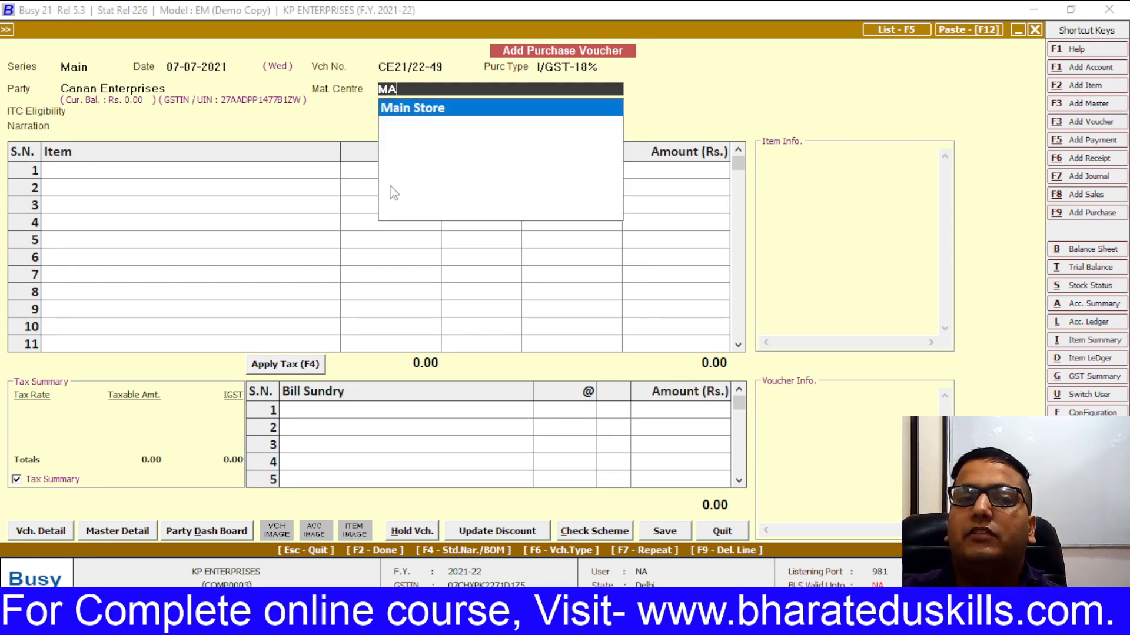
key("Return")
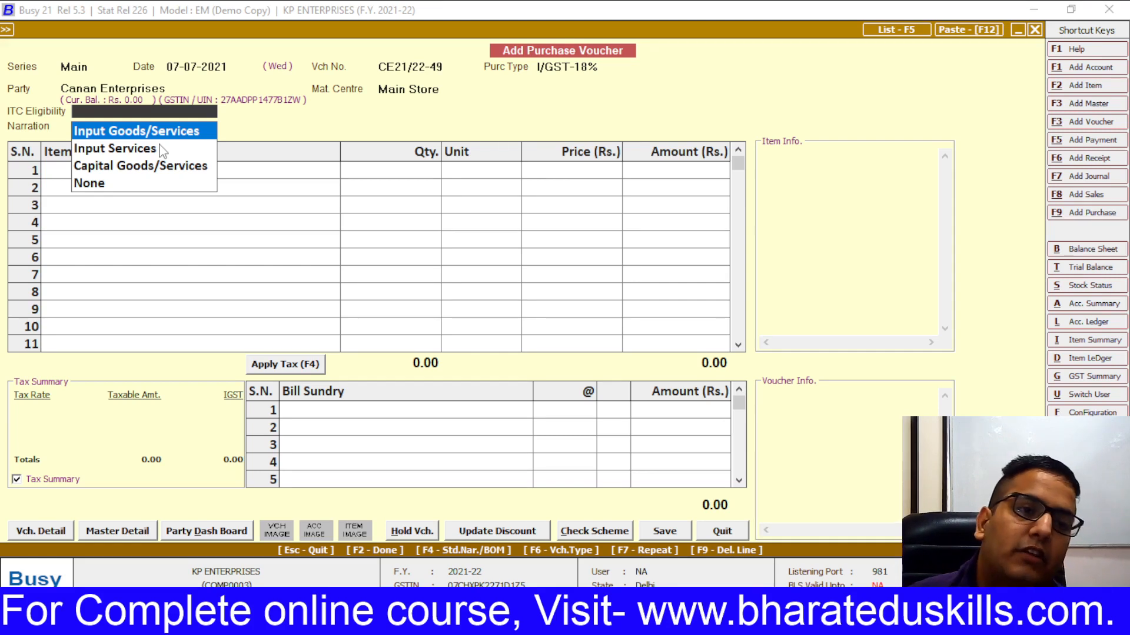
key("Return")
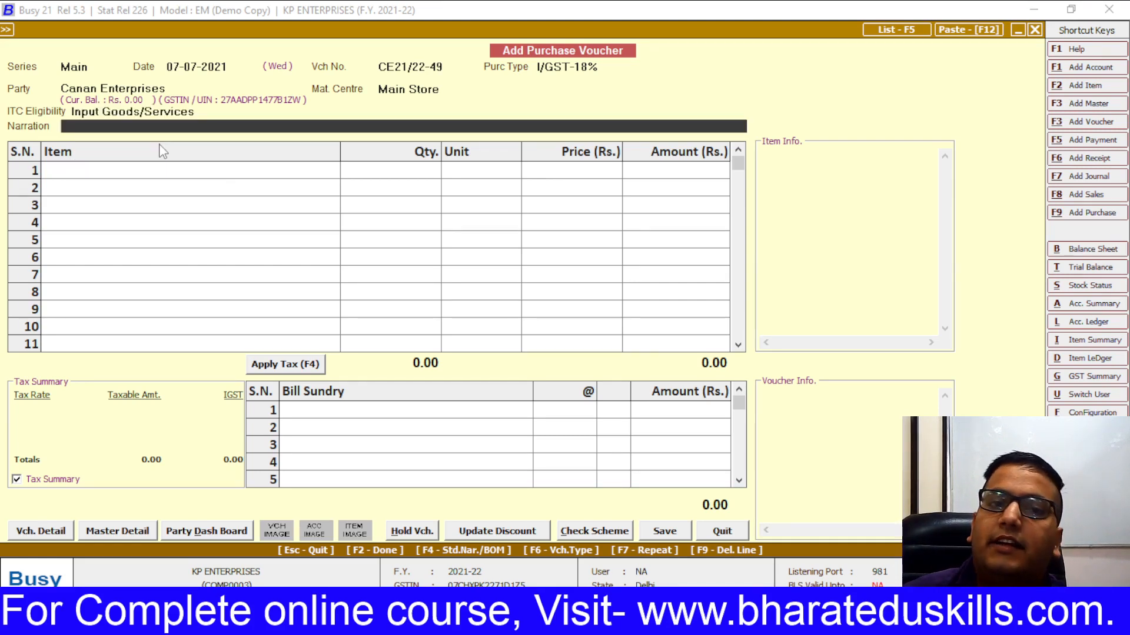
key("Return")
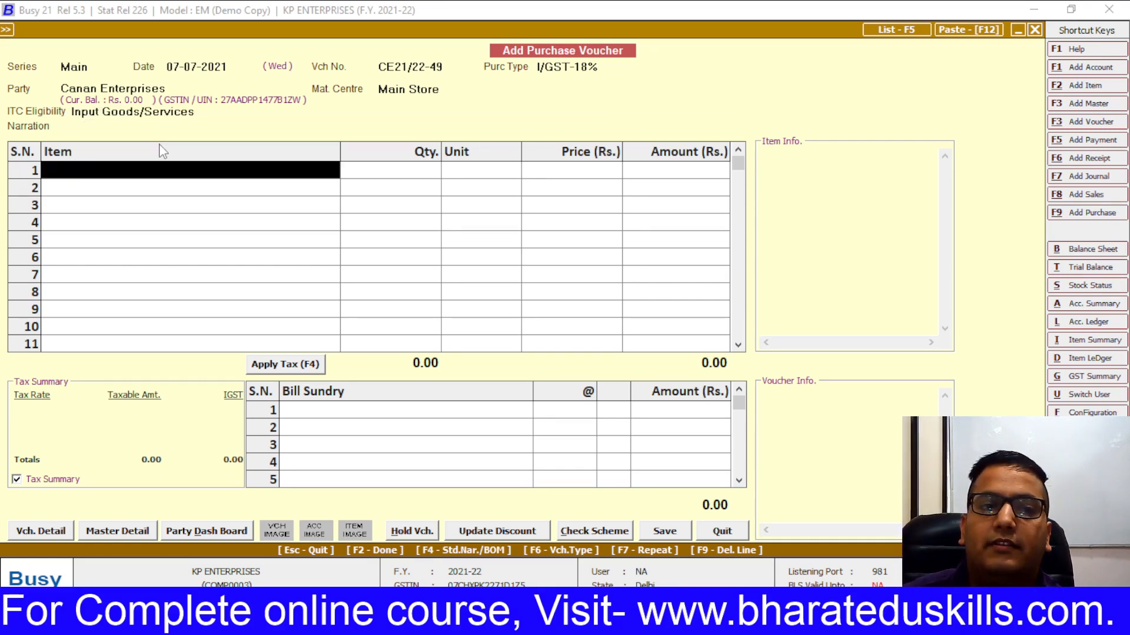
- Copy the item description Xerox Toner Black 550 from the PDF invoice
key("alt+Tab")
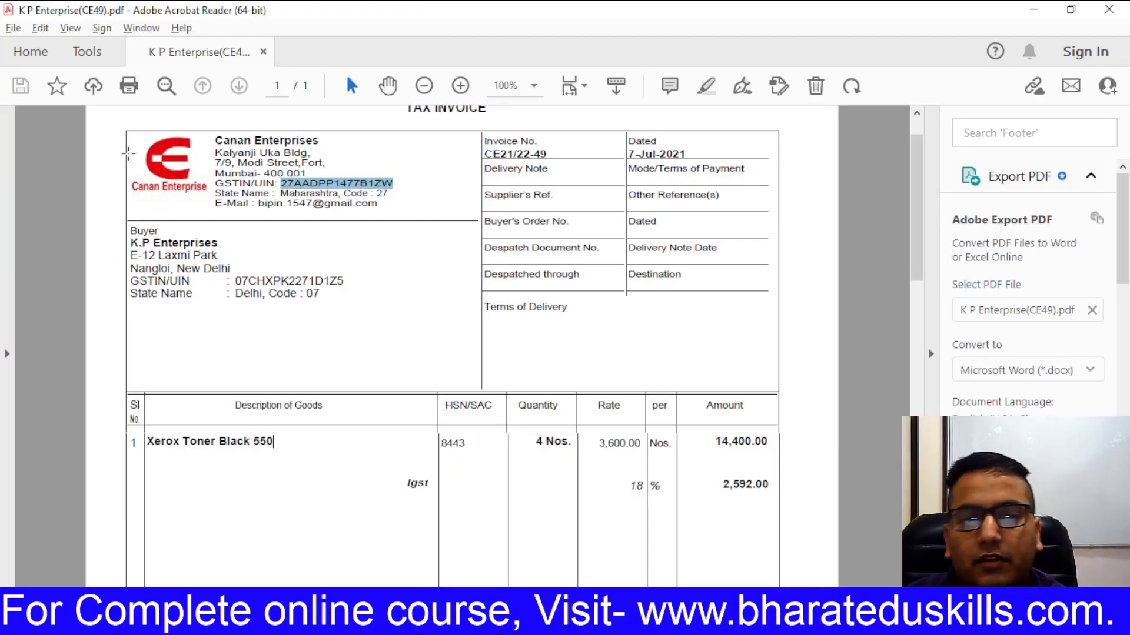
scroll(179, 253, "down", 1)
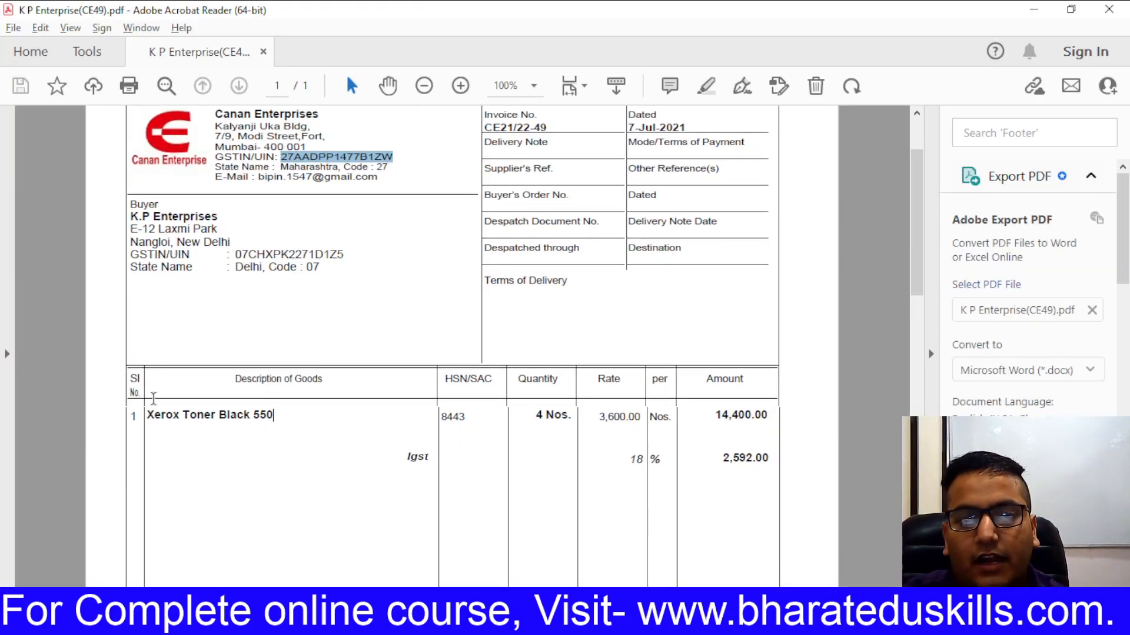
left_click(174, 437)
left_click_drag(147, 415, 291, 427)
key("ctrl+c")
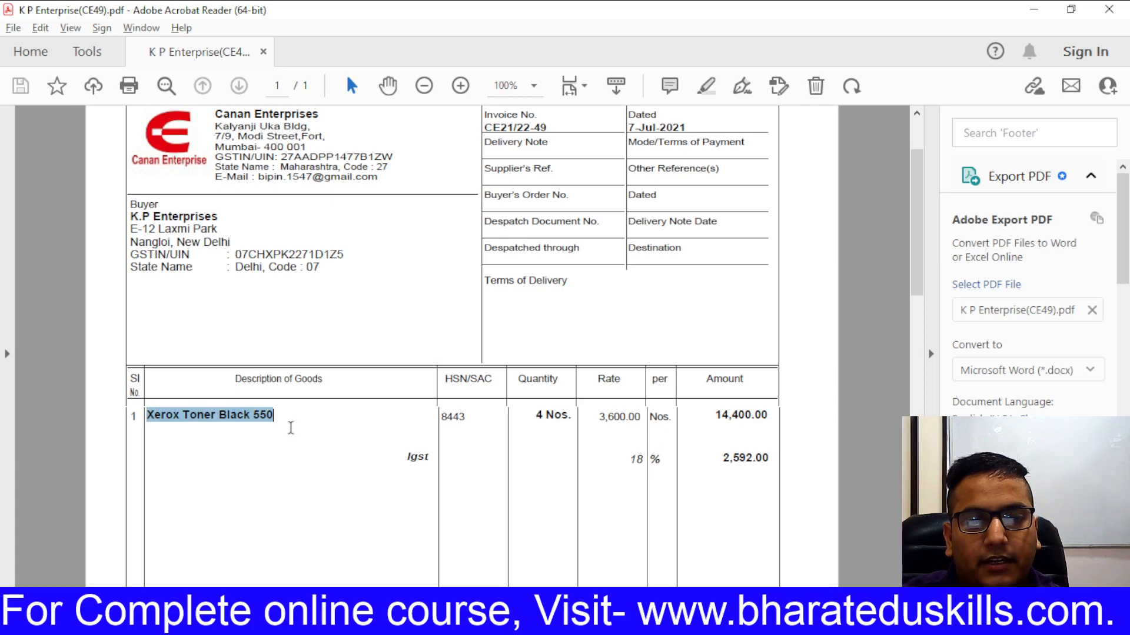
- Start a new item master in Busy from the voucher, paste Xerox Toner Black 550 as its name and accept it as the print name
key("alt+Tab")
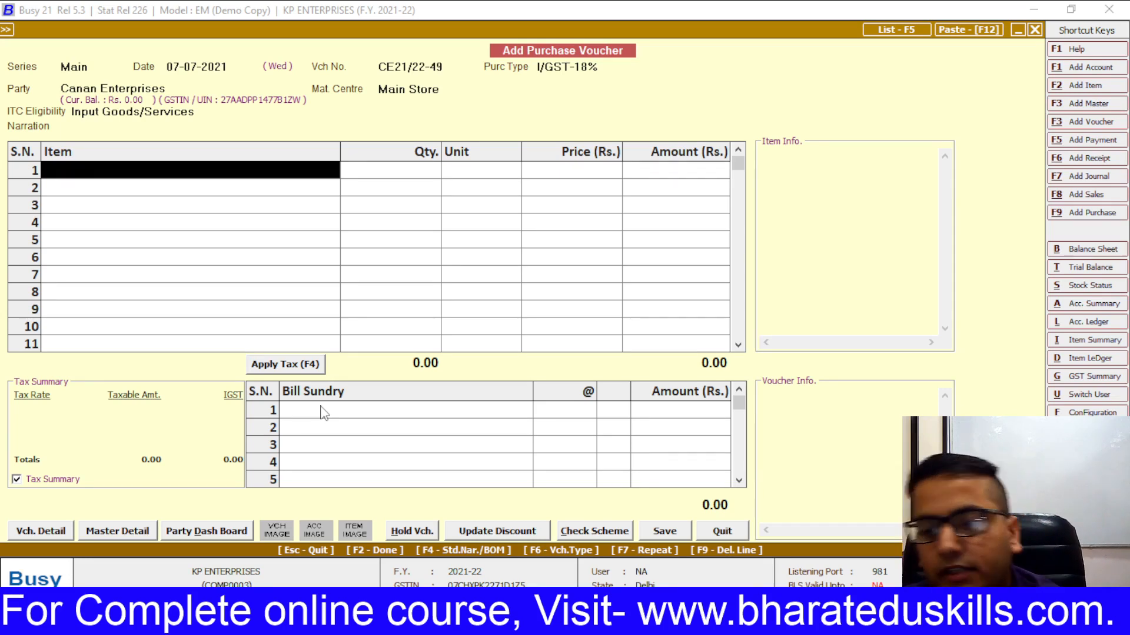
key("alt+F2")
key("alt+Tab")
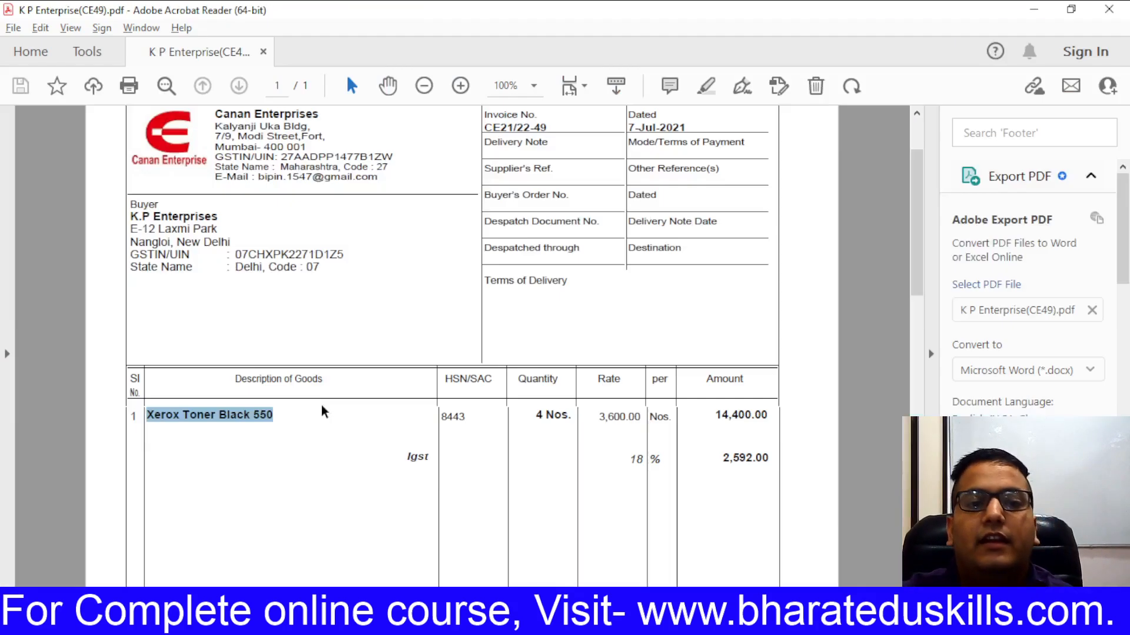
key("alt+Tab")
key("ctrl+v")
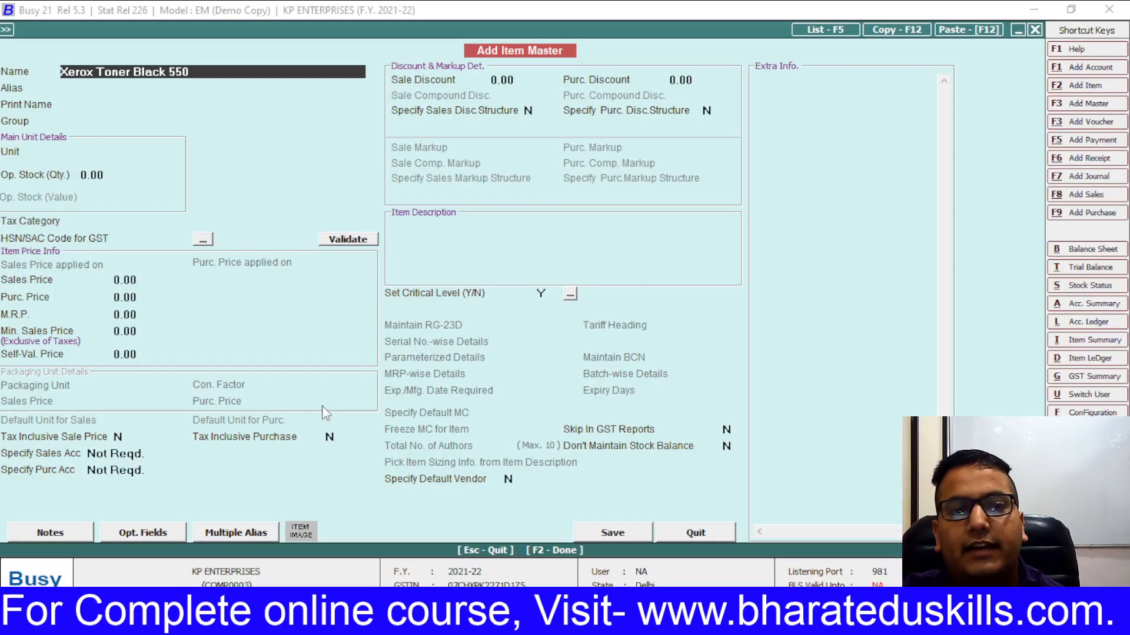
key("Return")
key("Return")
key("Return")
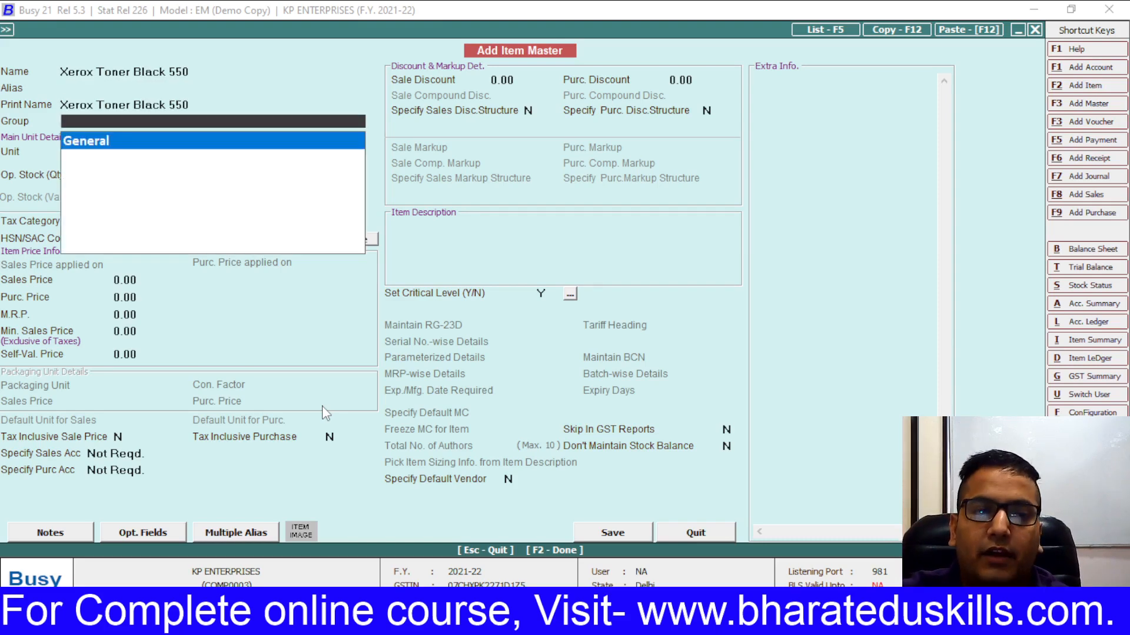
- Put the item in the General group and check the existing units for one matching the invoice's Nos
key("alt+Tab")
key("alt+Tab")
key("Return")
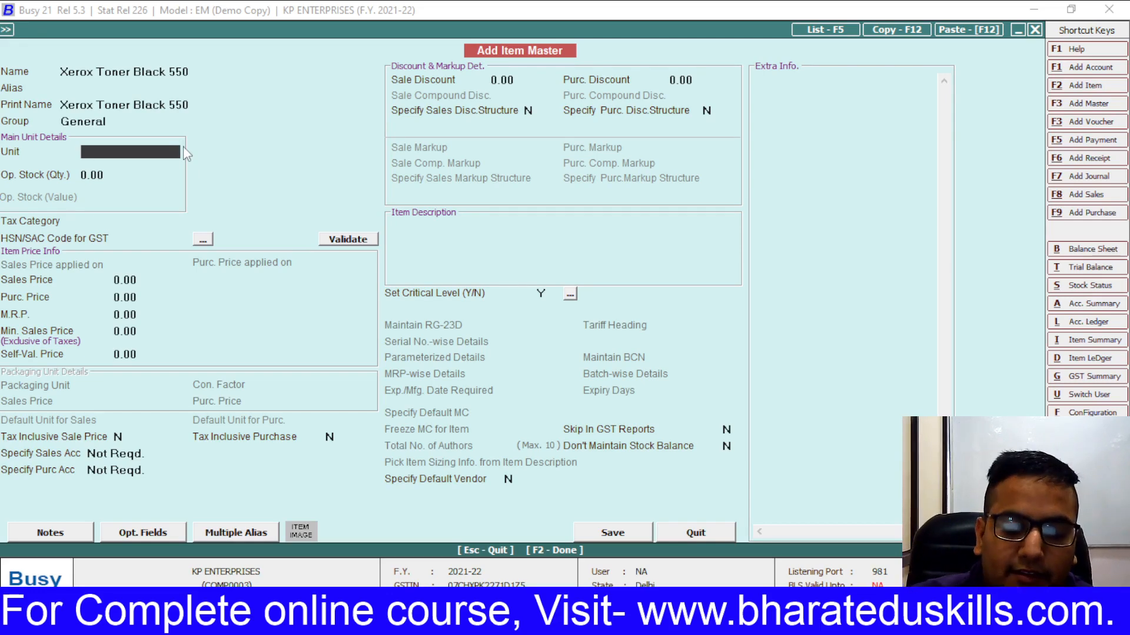
type("P")
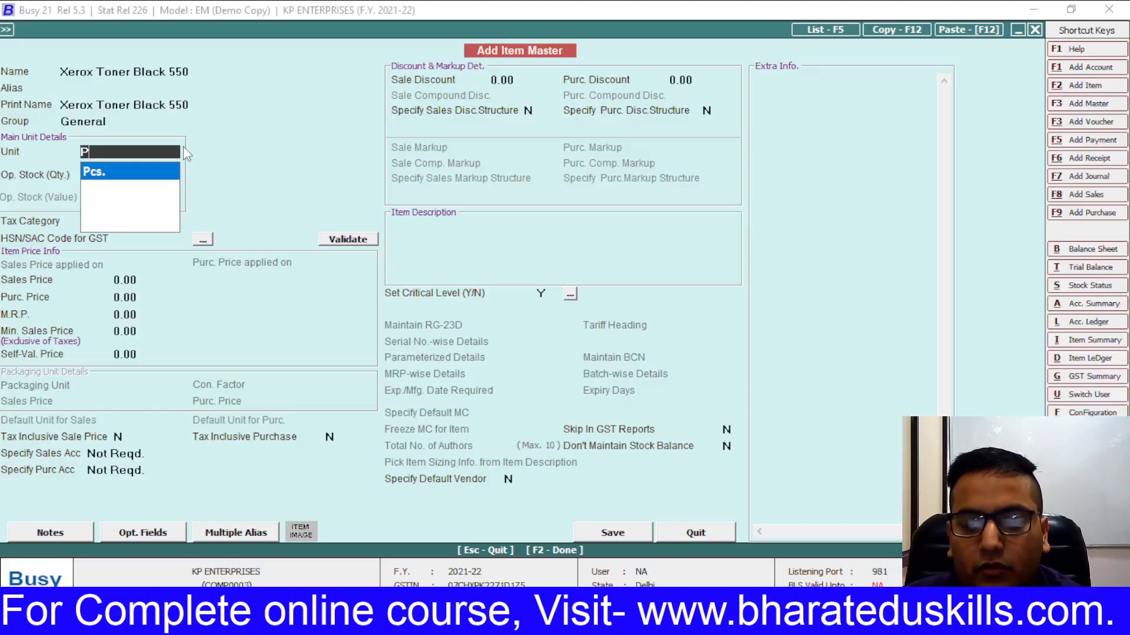
key("BackSpace")
type("N")
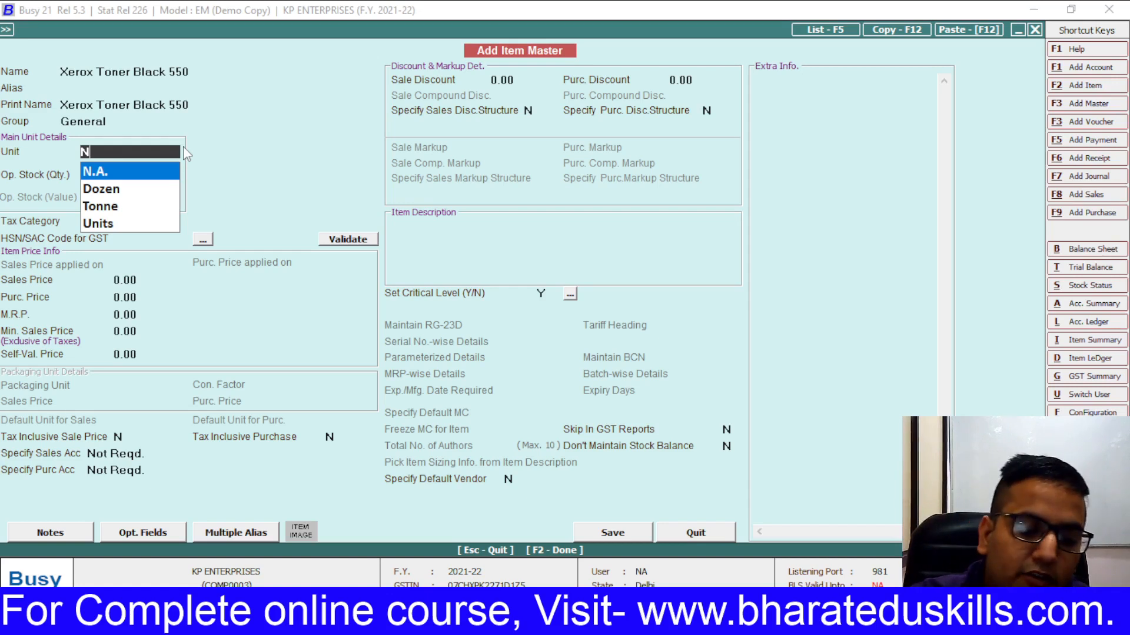
- Create a unit master named NOS with UQC NOS-NUMBERS, save it as the item's unit and keep the opening stock at zero
key("alt+c")
type("NOS")
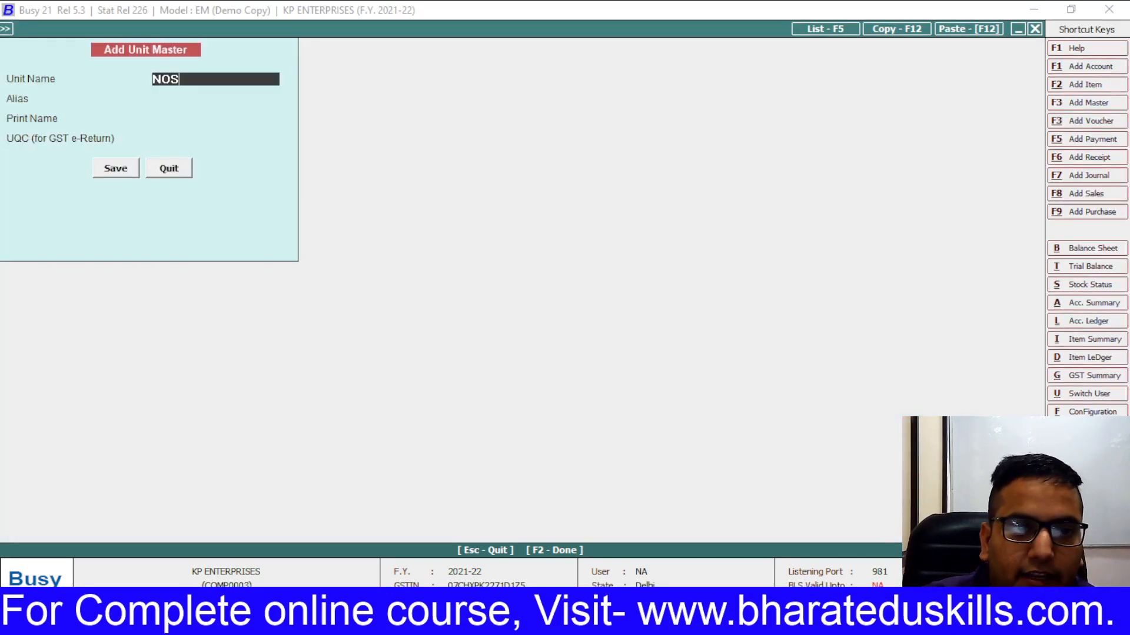
key("Return")
key("Return")
key("Return")
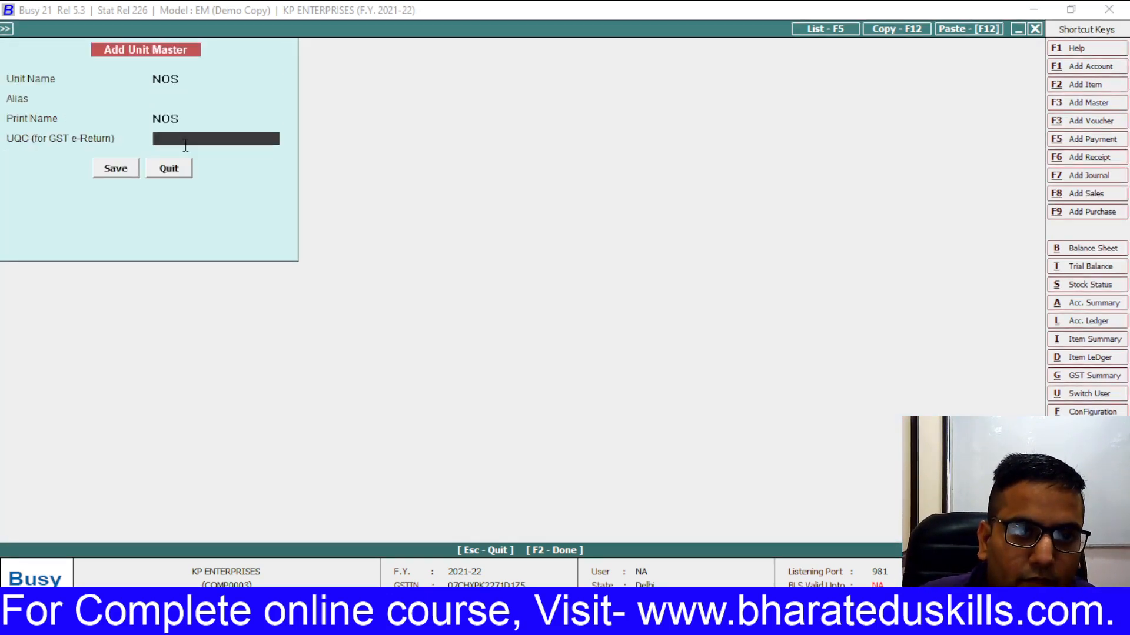
type("NO")
key("Return")
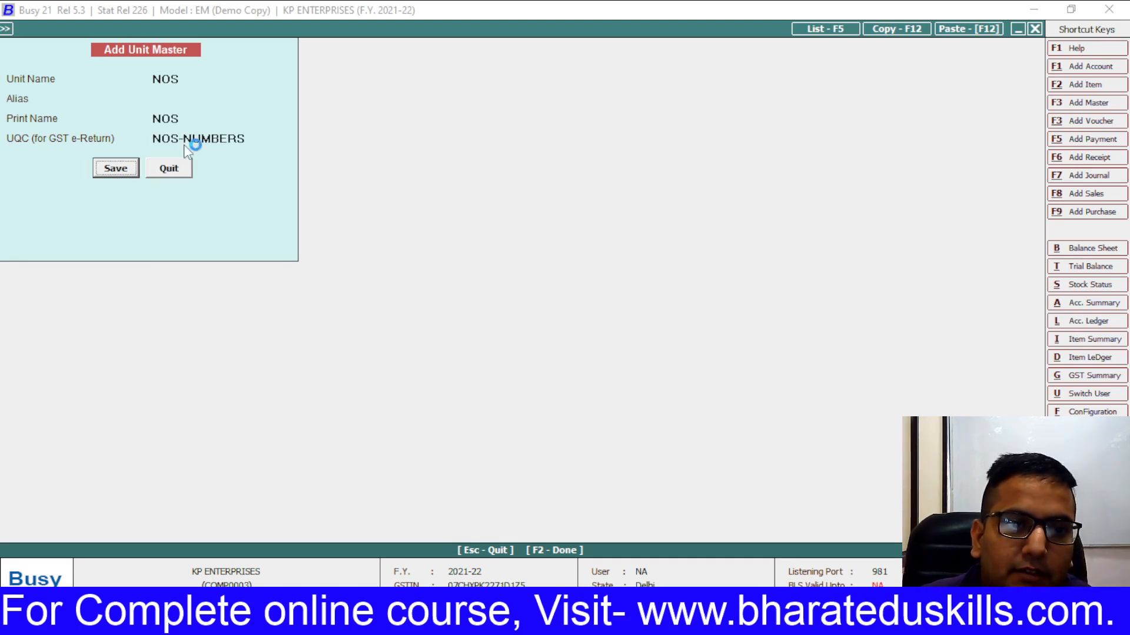
key("Return")
key("Return")
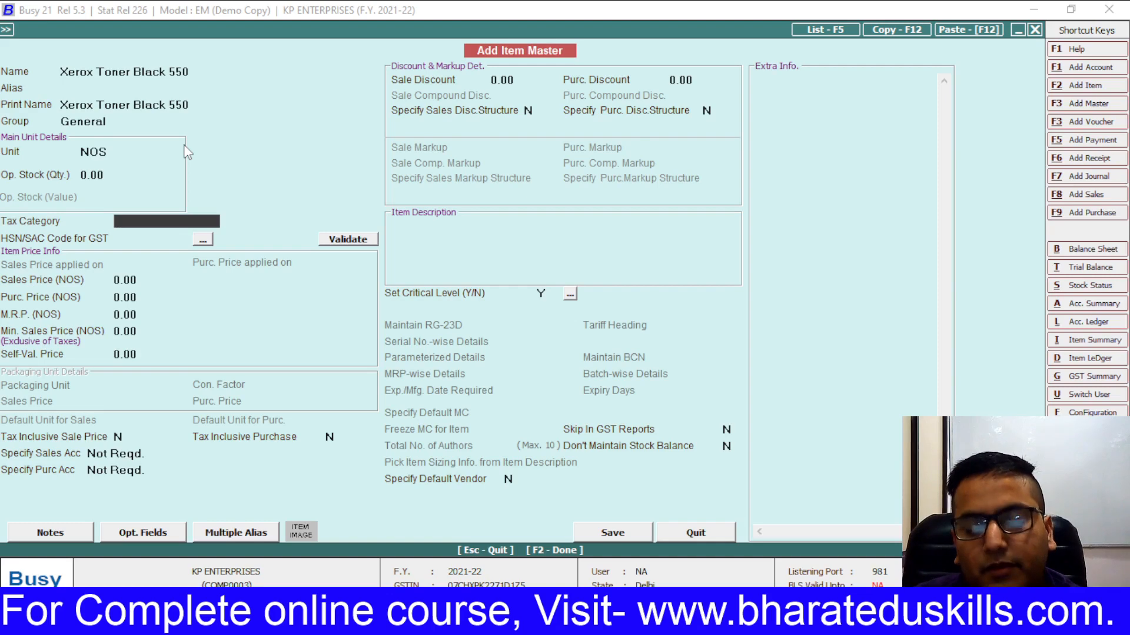
- Following the PDF invoice, set the item's tax category to GST 18% and its HSN/SAC code to 8443
key("alt+Tab")
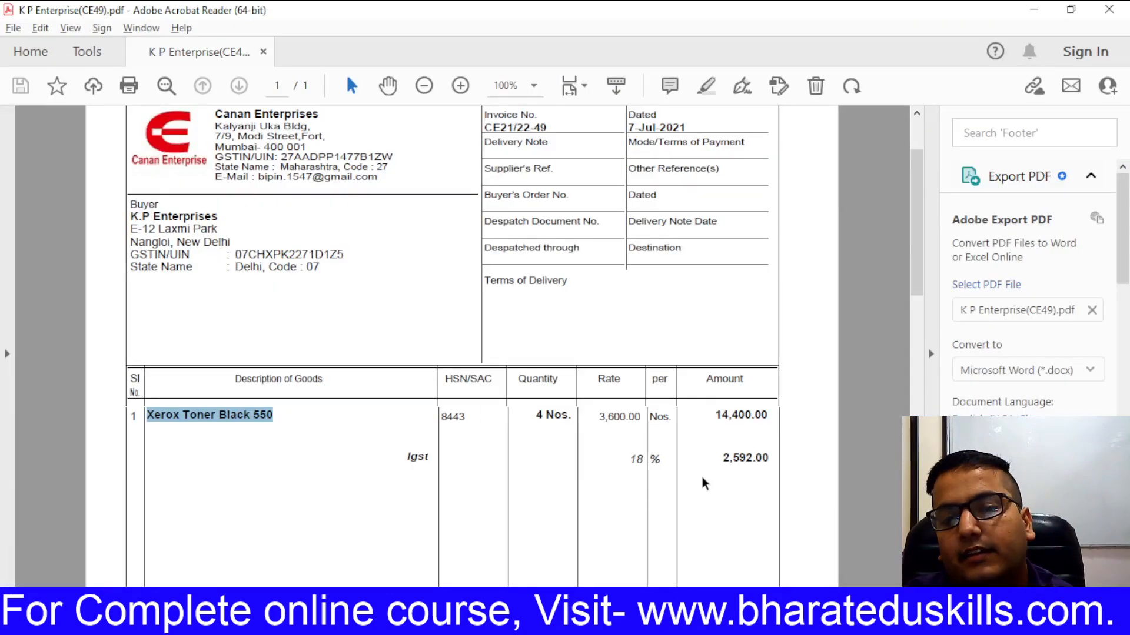
left_click_drag(671, 460, 631, 464)
key("alt+Tab")
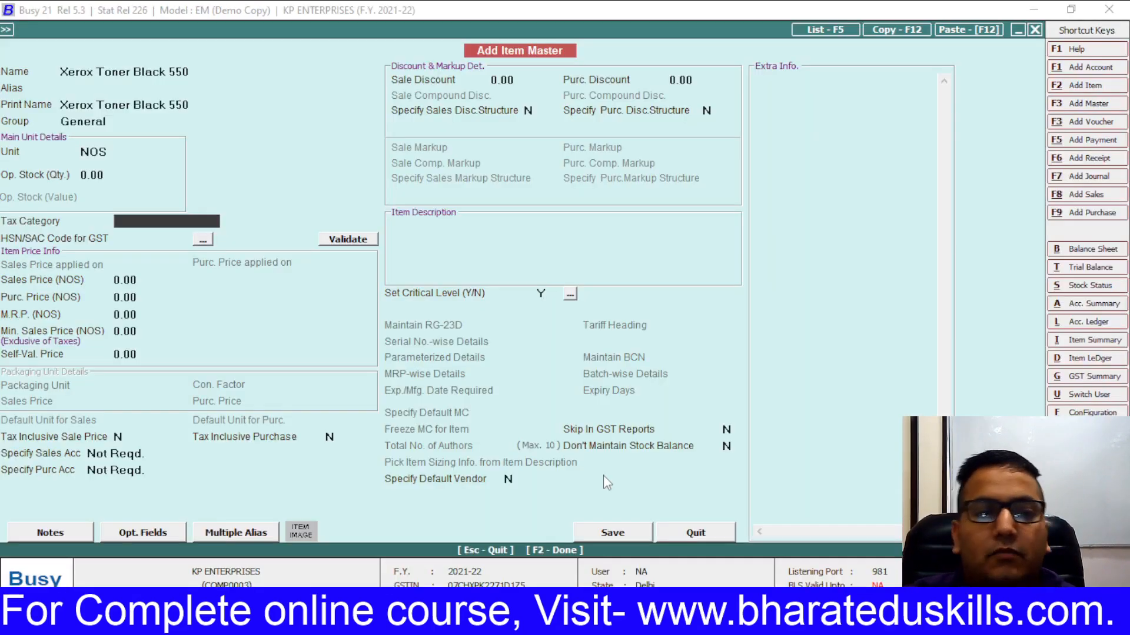
type("gs")
key("Down")
key("Return")
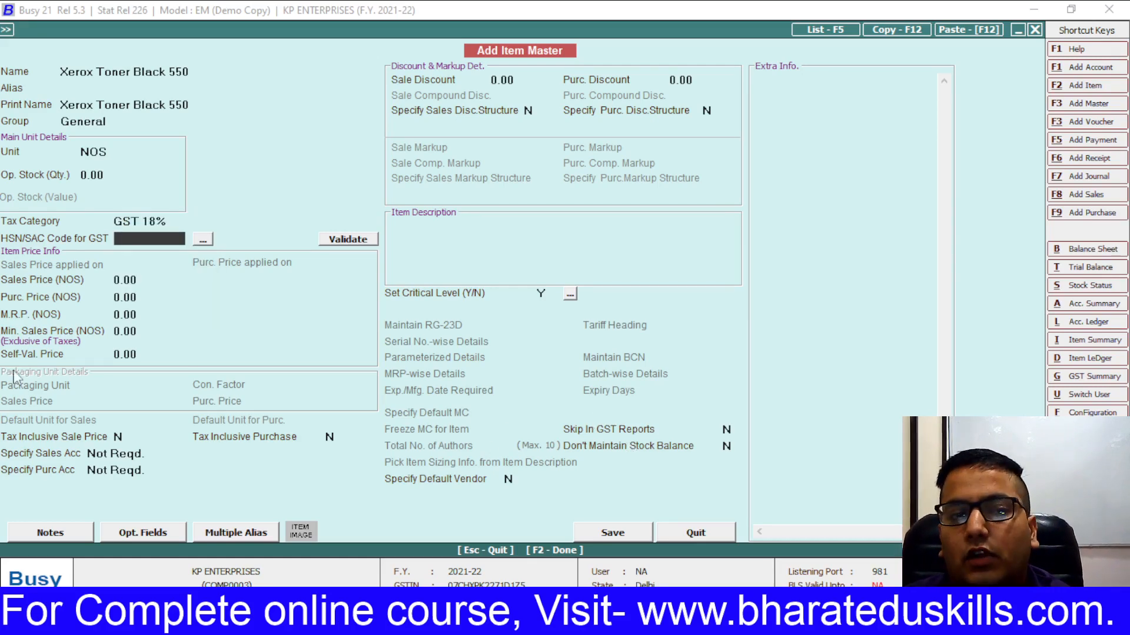
key("alt+Tab")
key("alt+Tab")
type("8443")
key("Return")
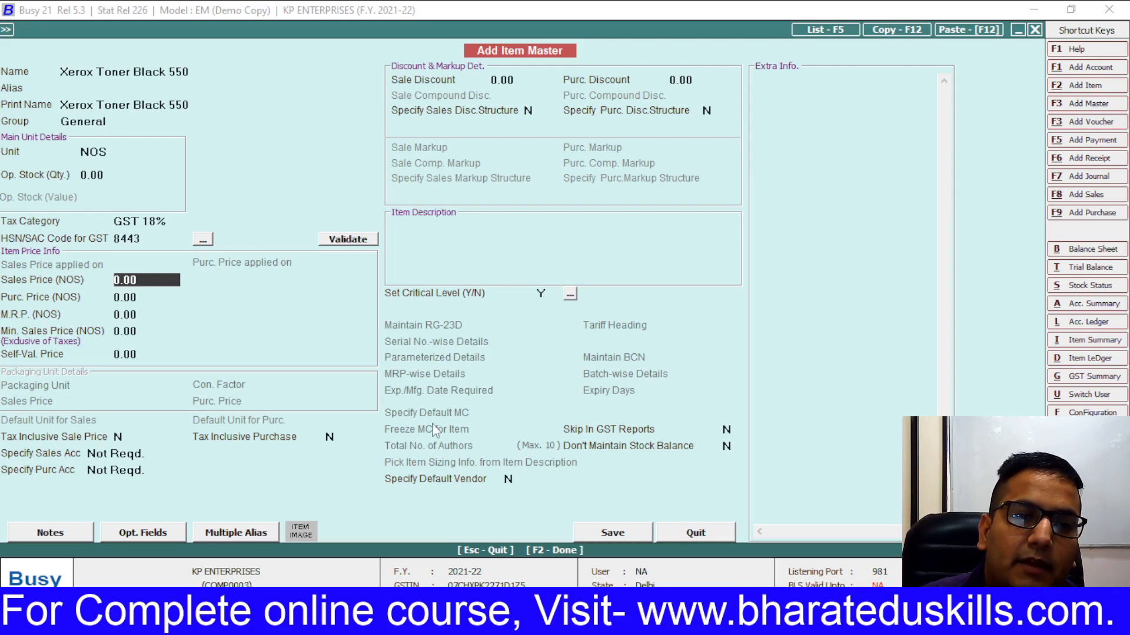
- Leave all the item's prices at 0.00 and save the item master into the purchase voucher
key("Return")
key("Return")
key("Return")
key("Return")
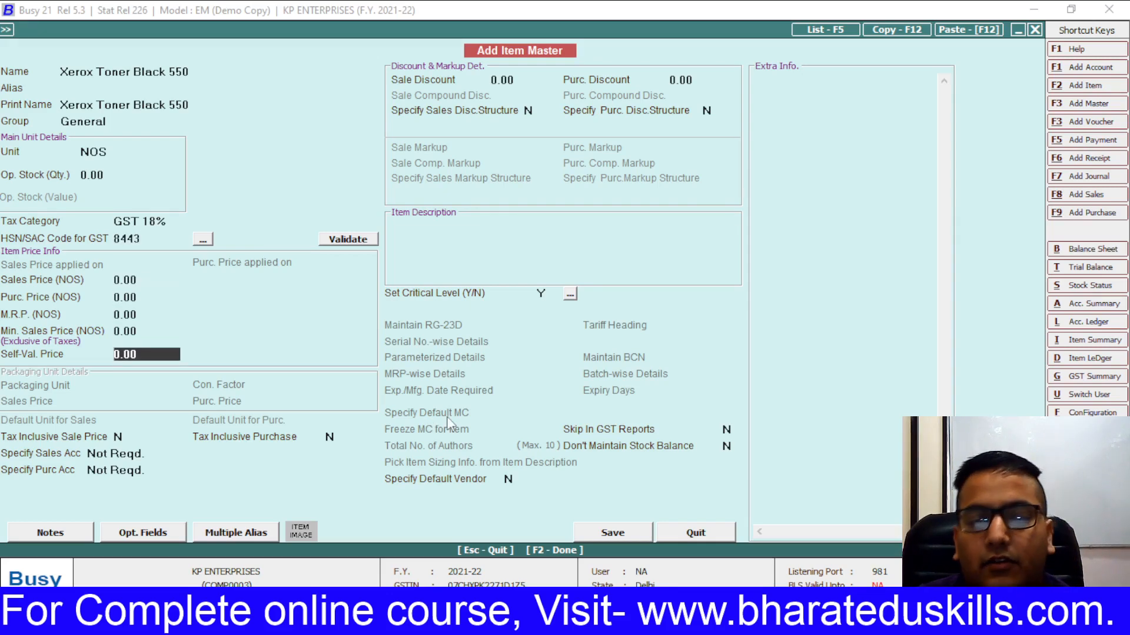
key("Return")
key("Return")
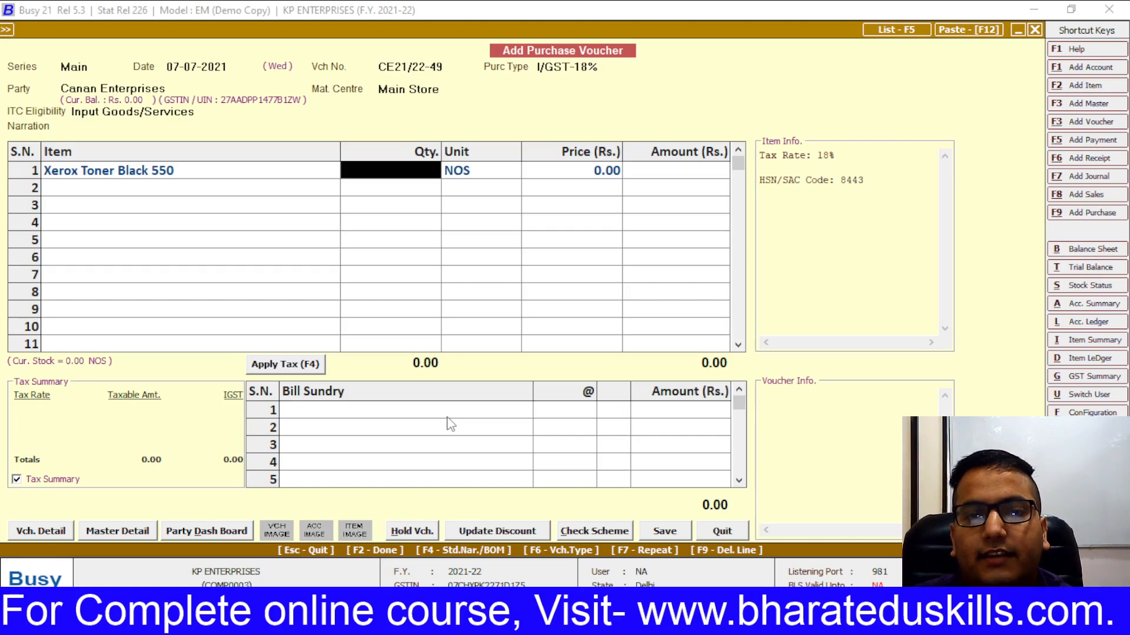
- Enter quantity 4 and price 3600 for Xerox Toner Black 550, as given in the PDF invoice
key("alt+Tab")
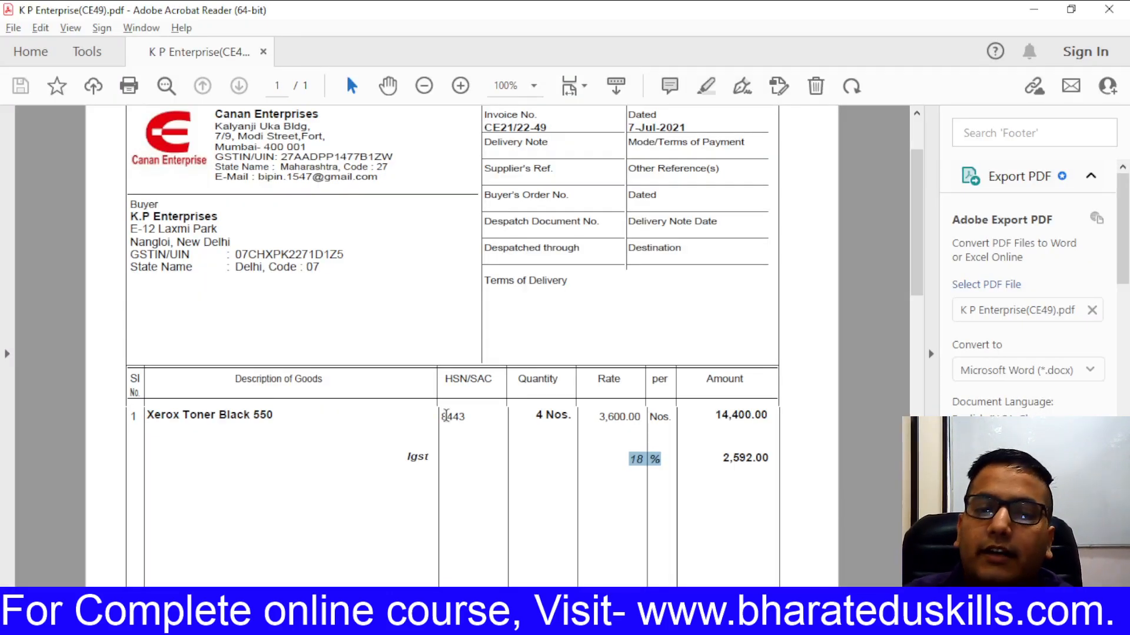
key("alt+Tab")
key("Return")
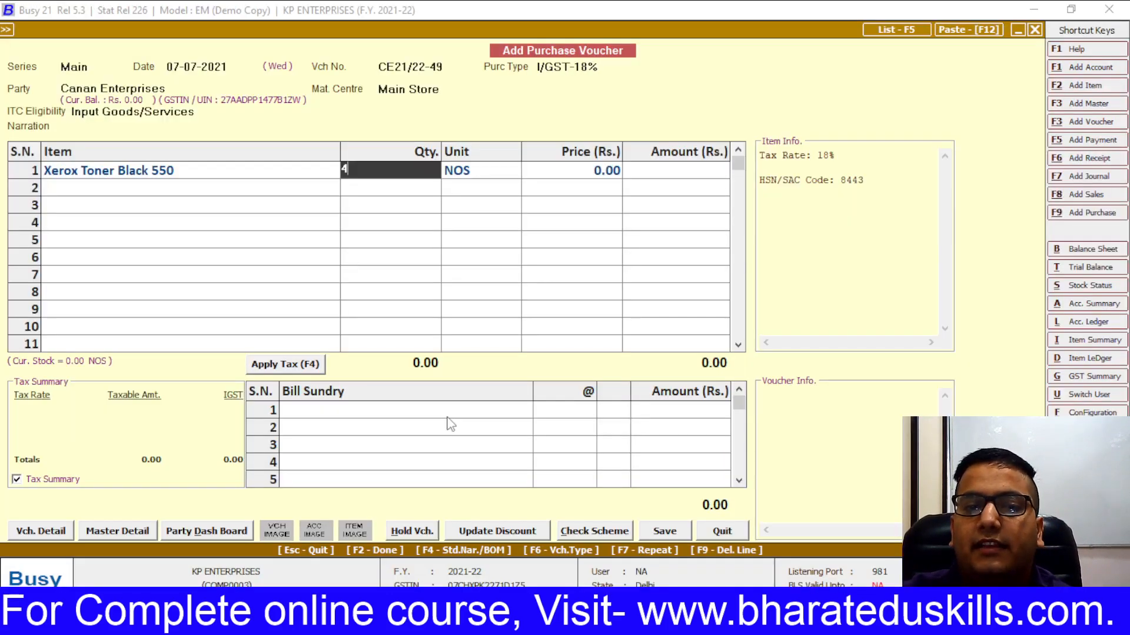
type("4")
key("Return")
key("alt+Tab")
key("alt+Tab")
type("3600")
key("Return")
- Compare the toner line's amount with the PDF invoice and accept the line in the voucher
key("alt+Tab")
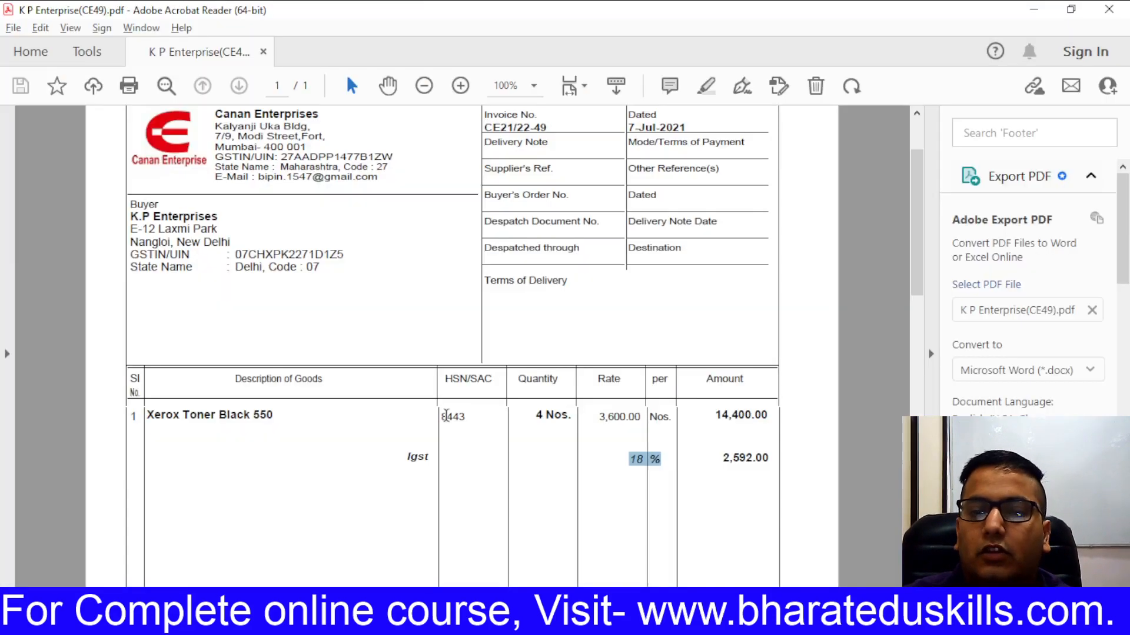
left_click_drag(716, 413, 765, 414)
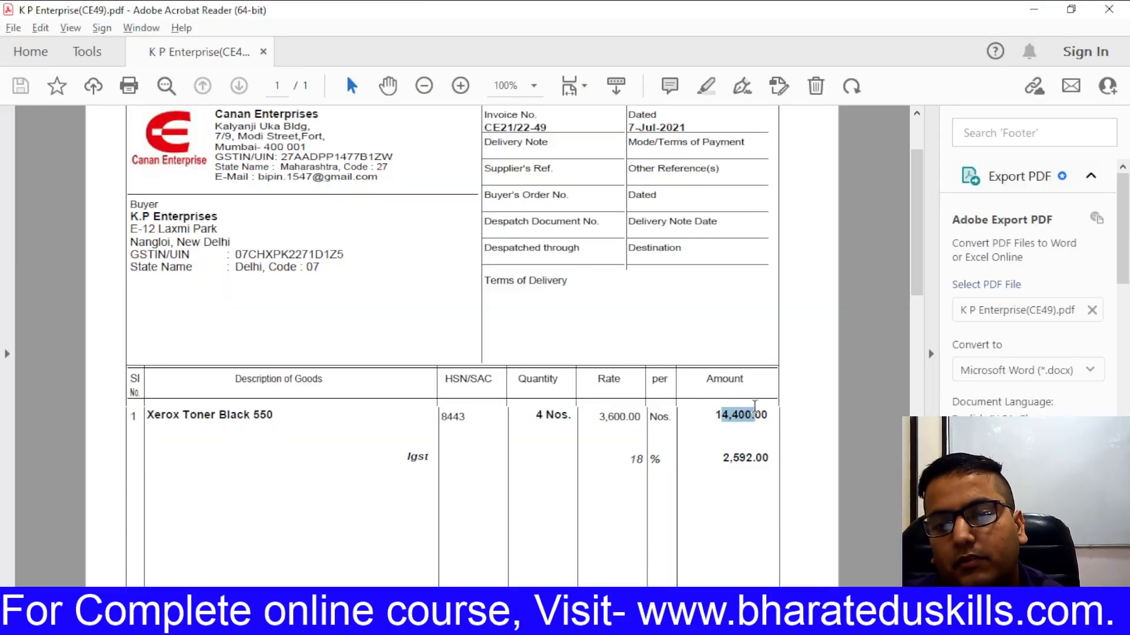
key("alt+Tab")
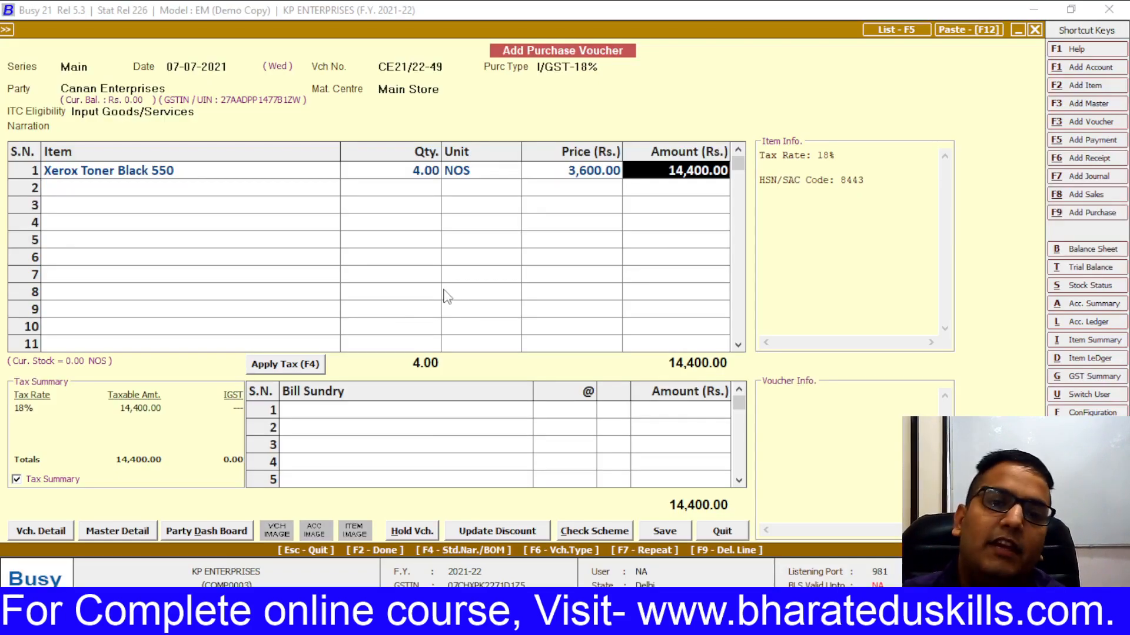
key("Return")
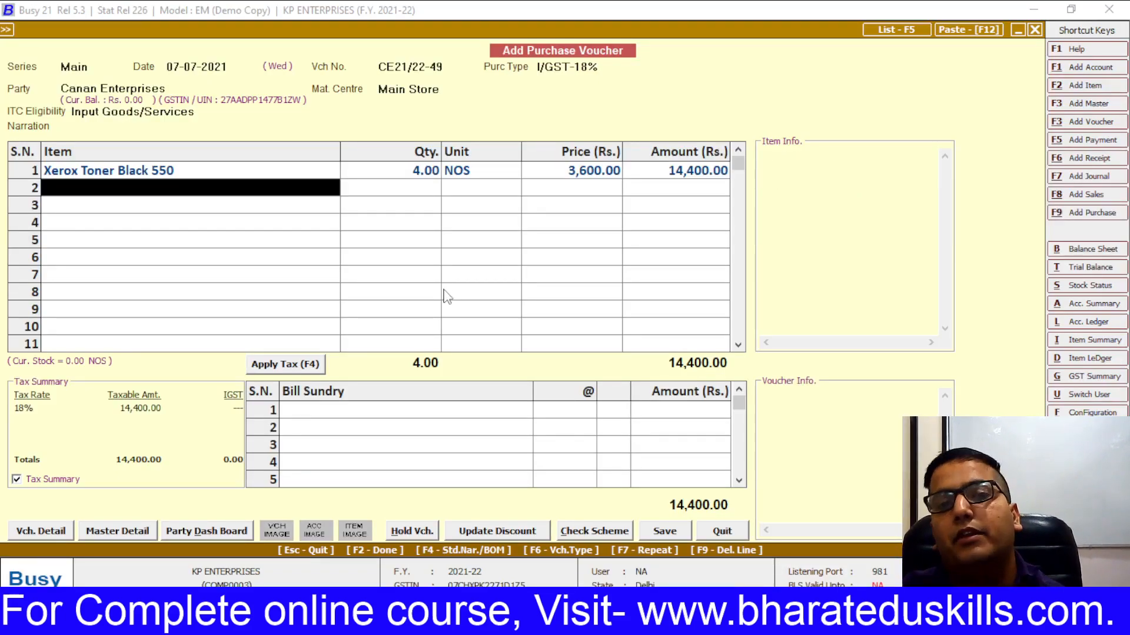
- Check the invoice's tax line, finish the item list and add IGST at 18% as the first bill sundry
key("alt+Tab")
key("alt+Tab")
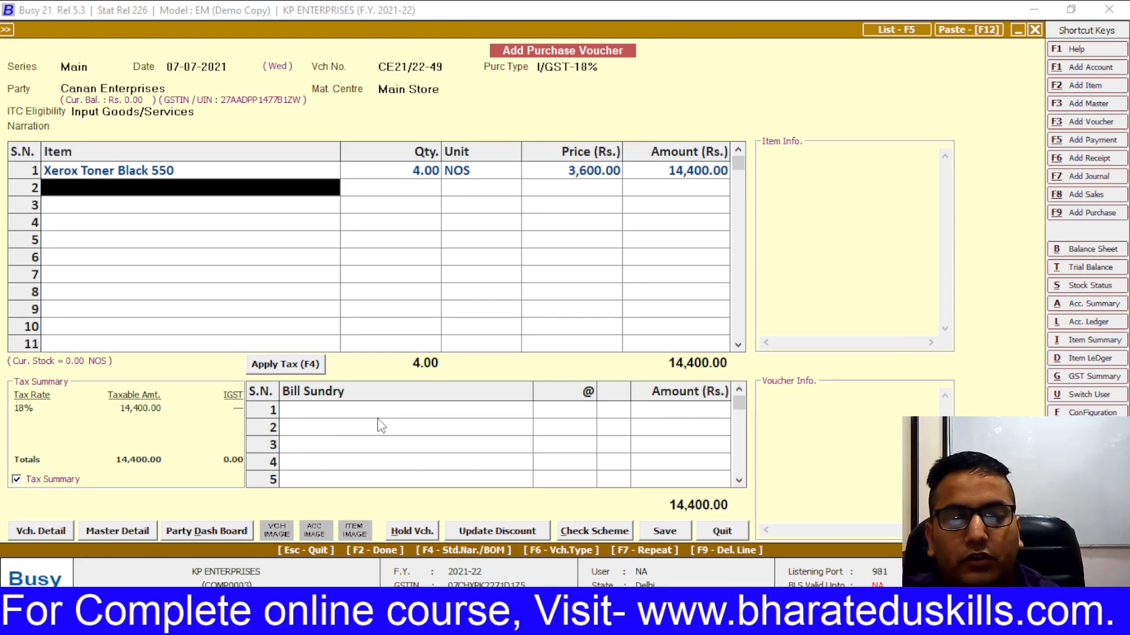
key("Return")
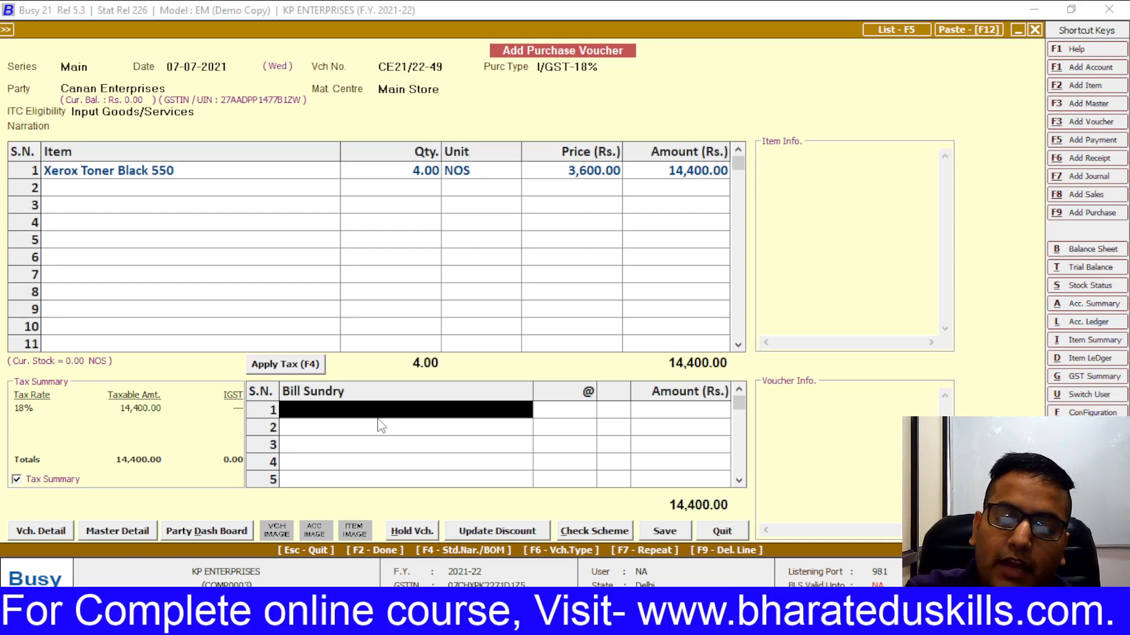
type("IG")
key("Return")
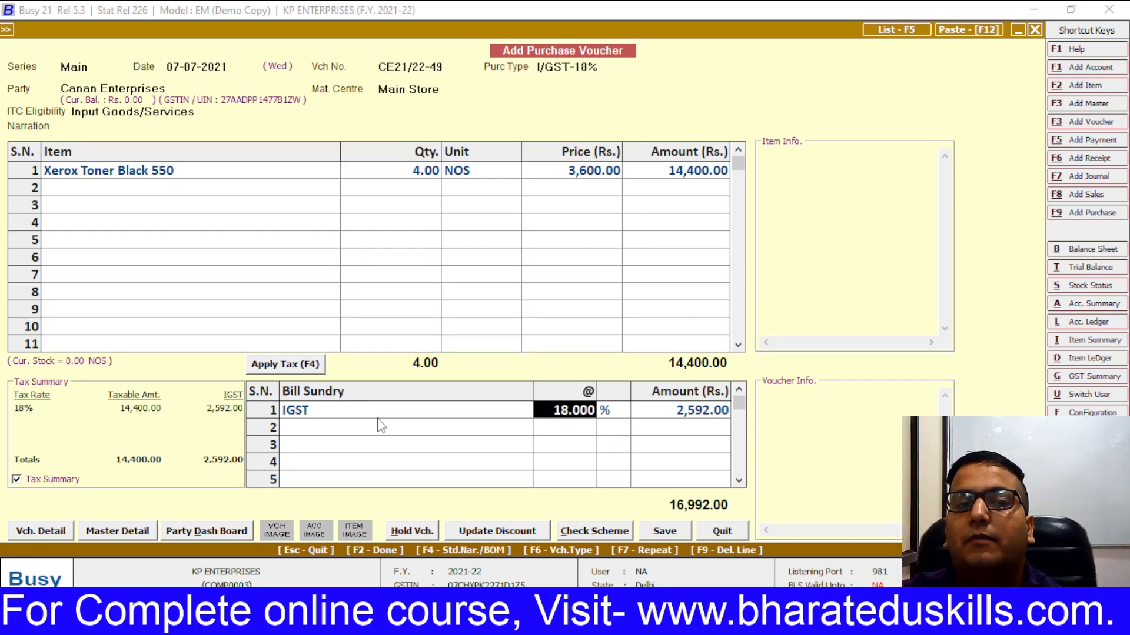
- Compare the voucher's IGST amount and grand total with the figures in the PDF invoice
key("alt+Tab")
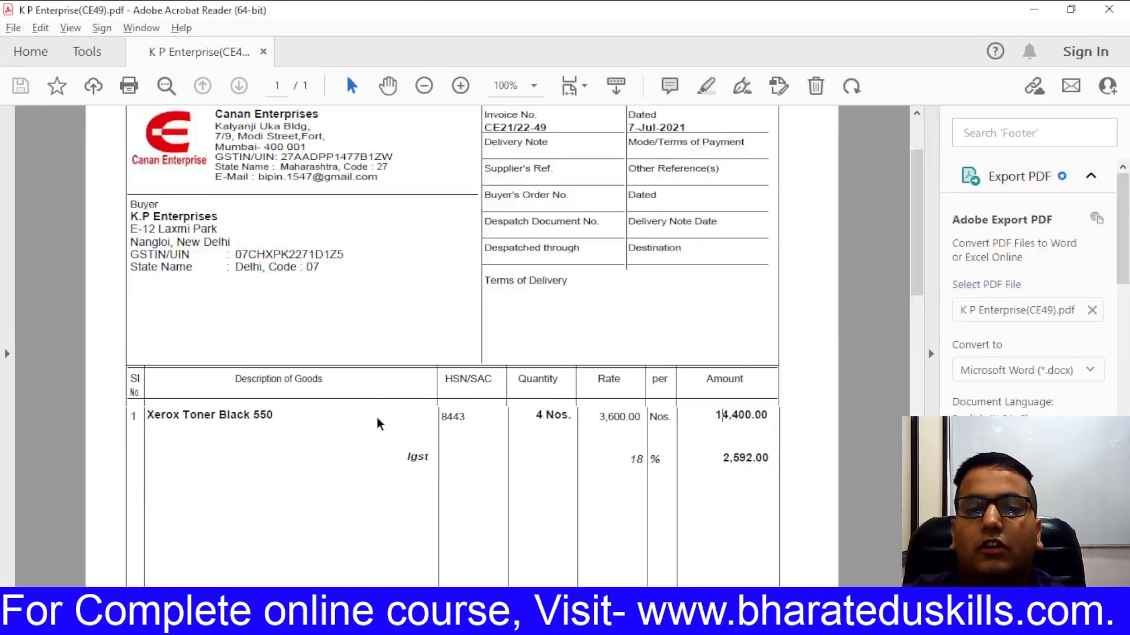
key("alt+Tab")
key("alt+Tab")
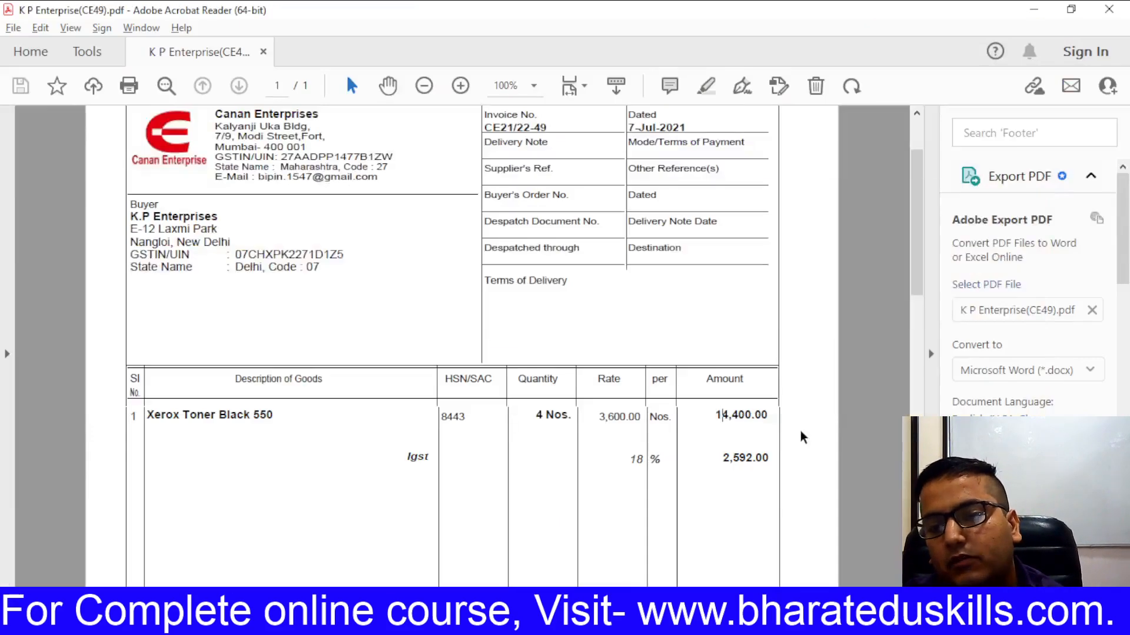
key("alt+Tab")
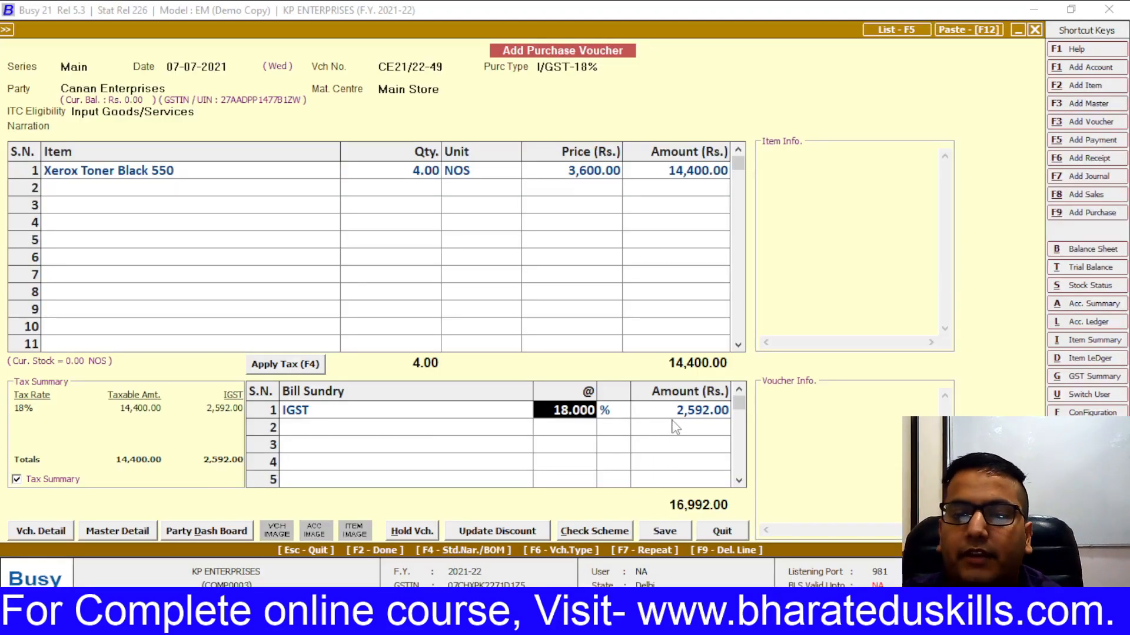
key("alt+Tab")
scroll(742, 470, "down", 4)
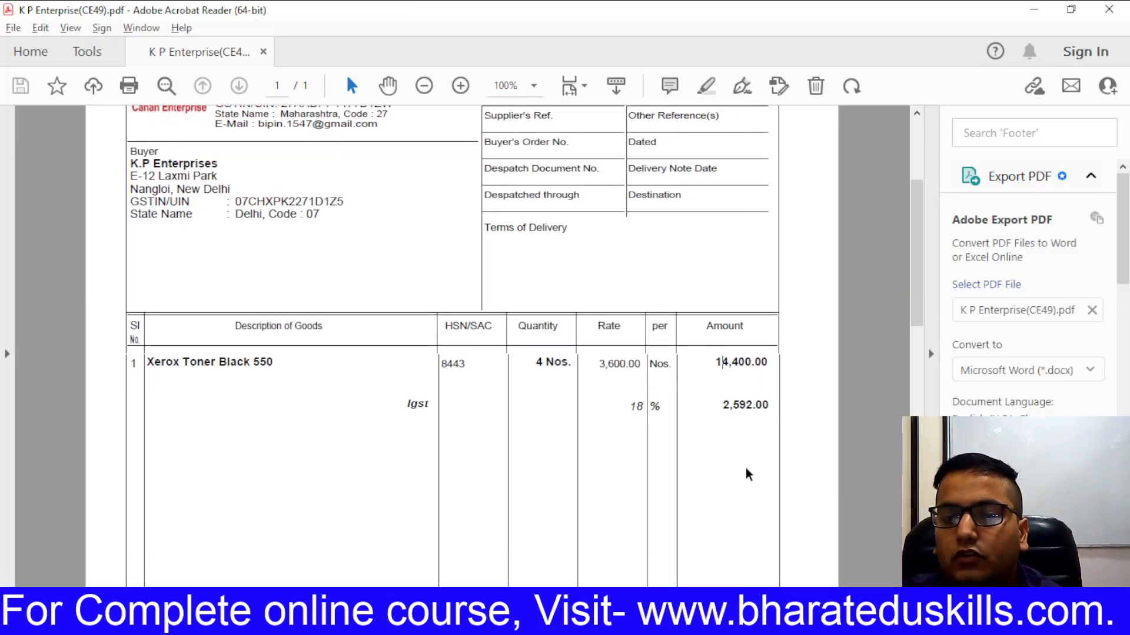
scroll(723, 511, "down", 4)
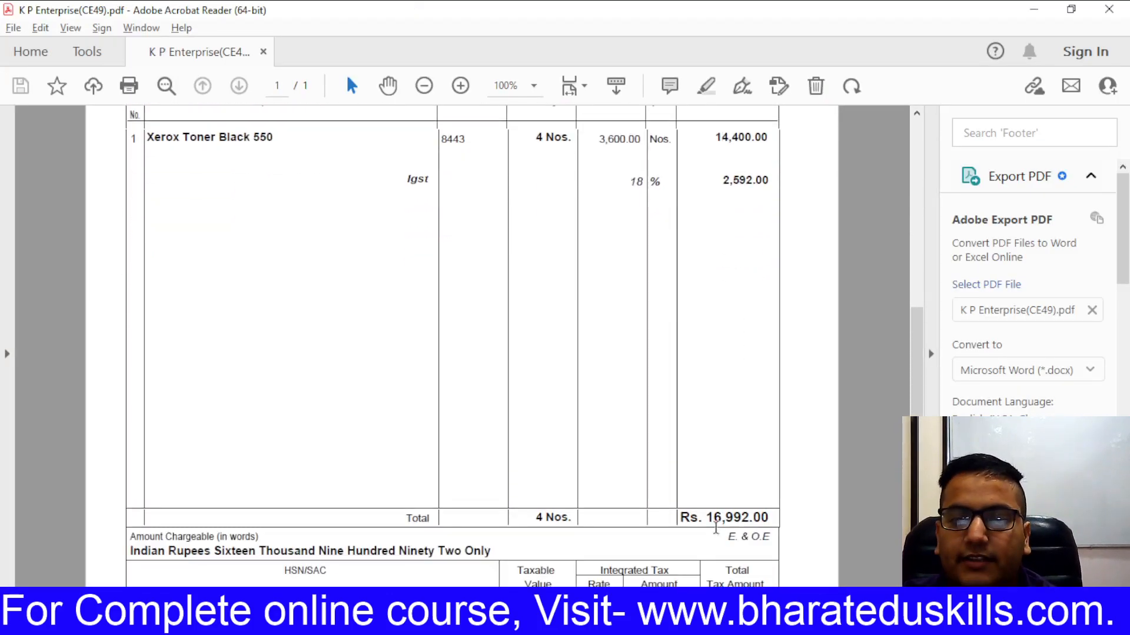
key("alt+Tab")
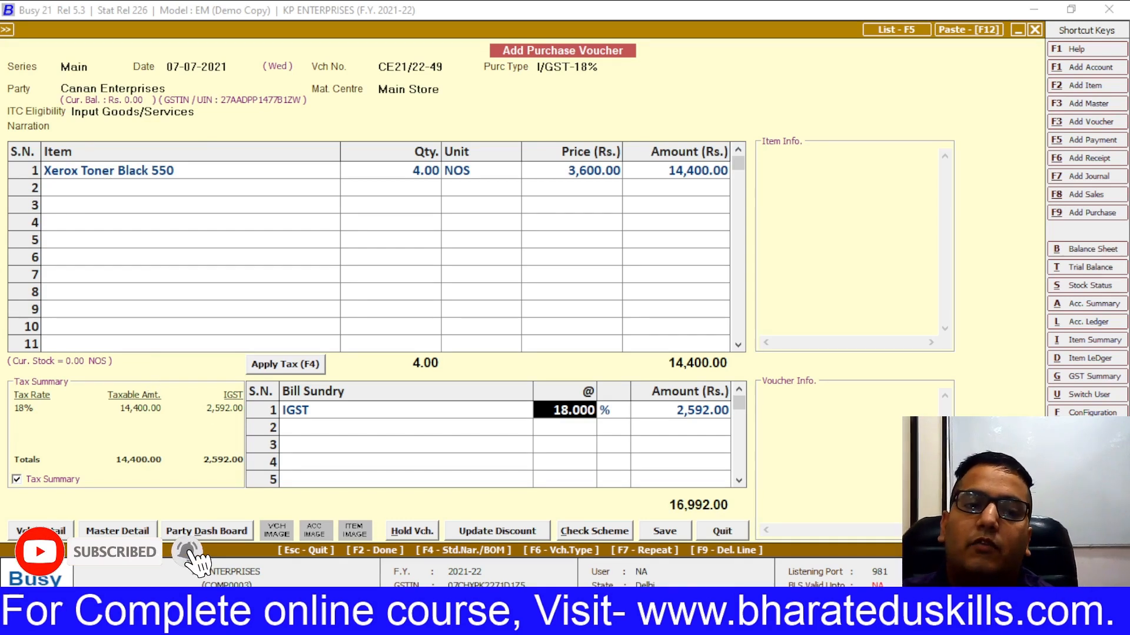
- Save the purchase voucher, accepting the GST reporting and bill reference details and leaving the transport details blank
left_click(661, 531)
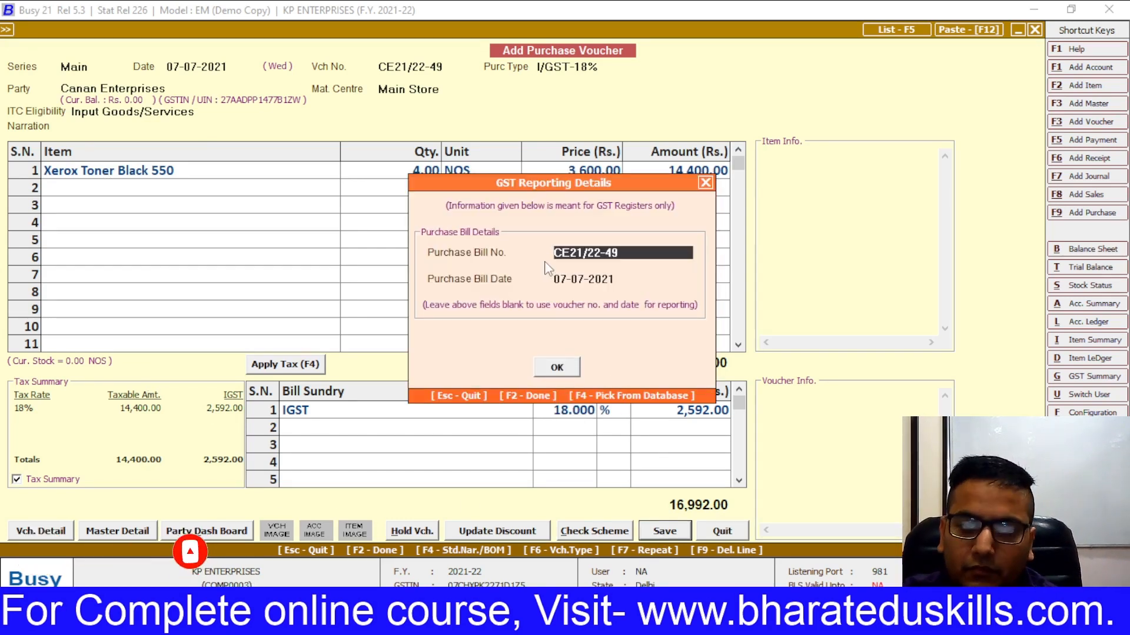
left_click(569, 367)
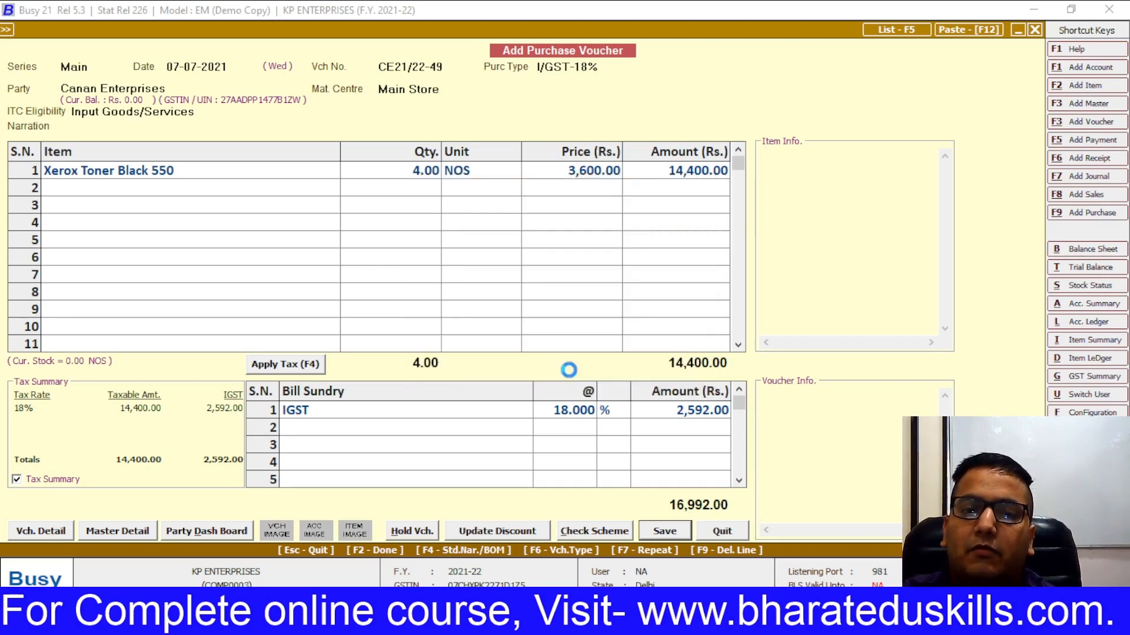
left_click(562, 440)
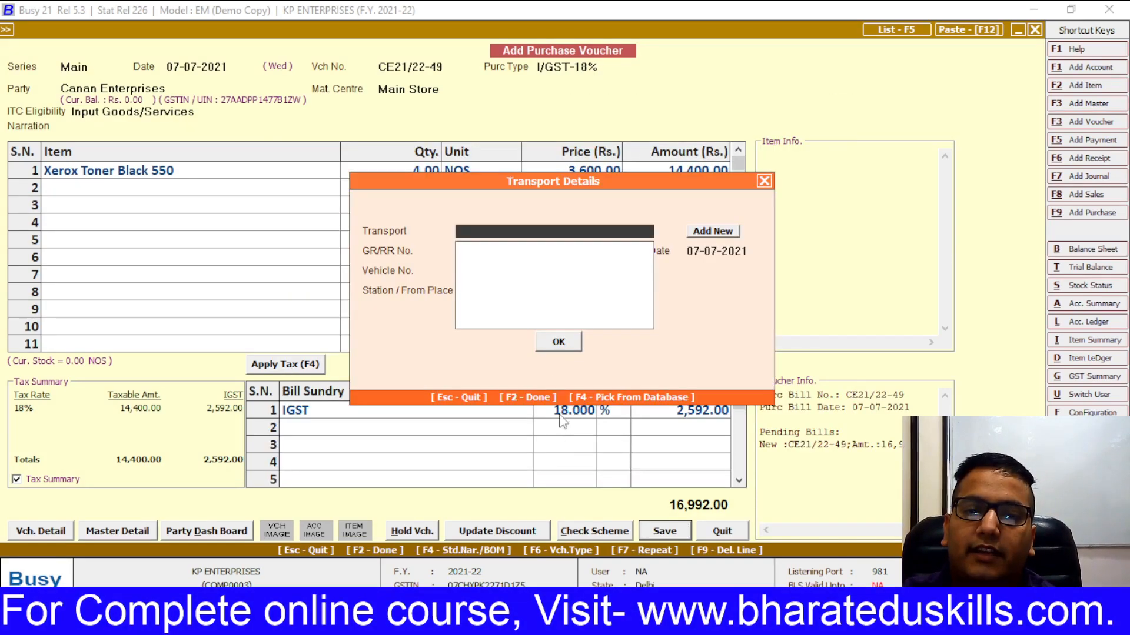
left_click(556, 344)
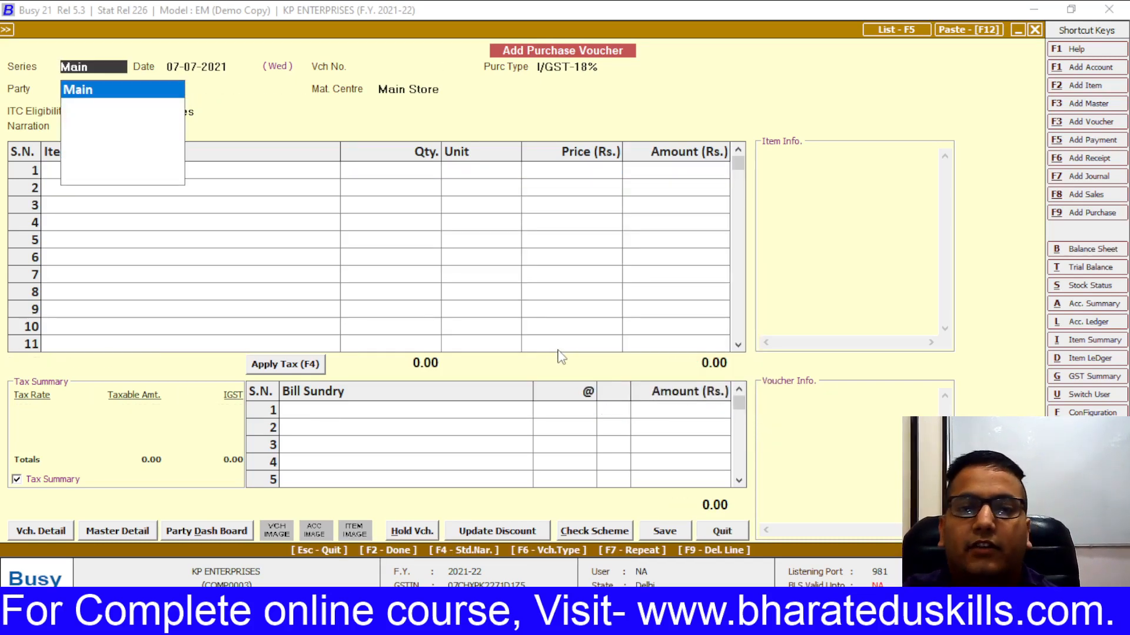
key("alt+Tab")
key("alt+Tab")
key("Tab")
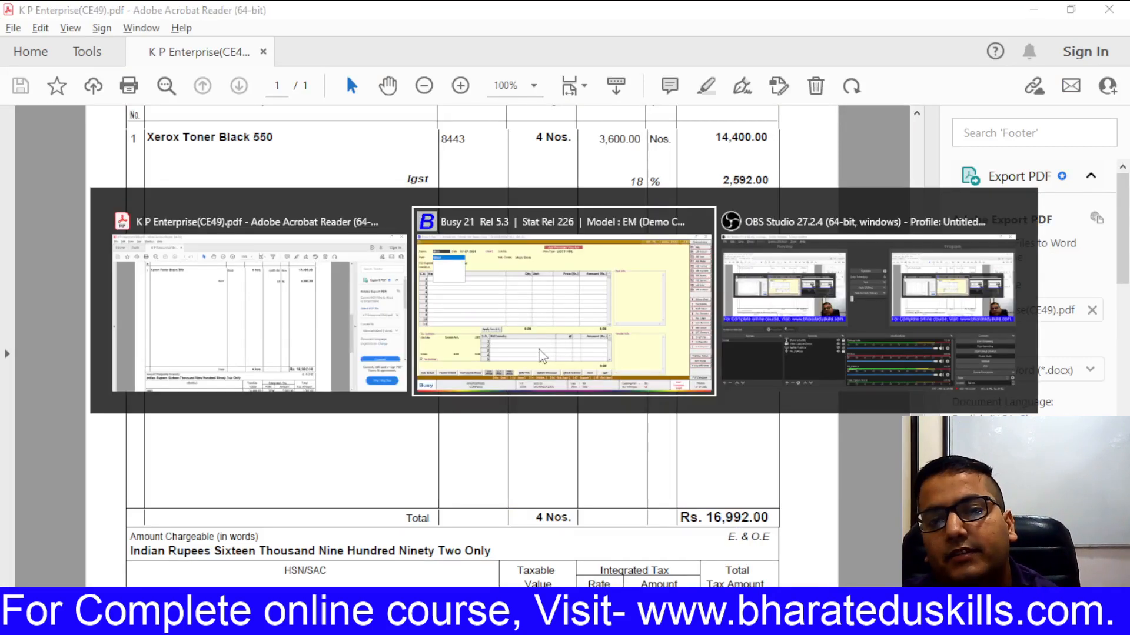